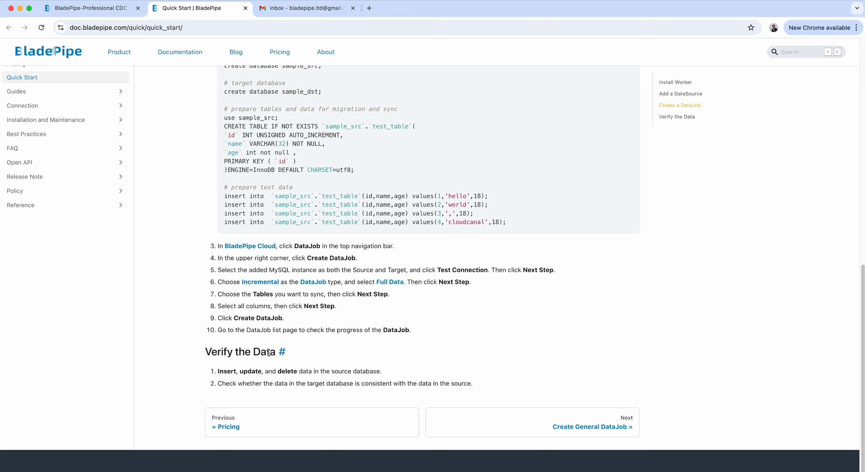
# Close the Quick Start documentation tab and log in to BladePipe with Google.
pyautogui.scroll(20, 335, 348)
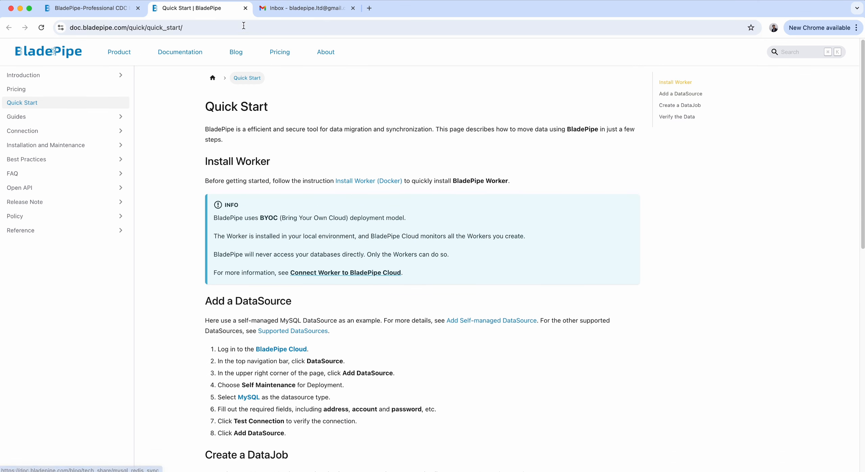
pyautogui.click(246, 8)
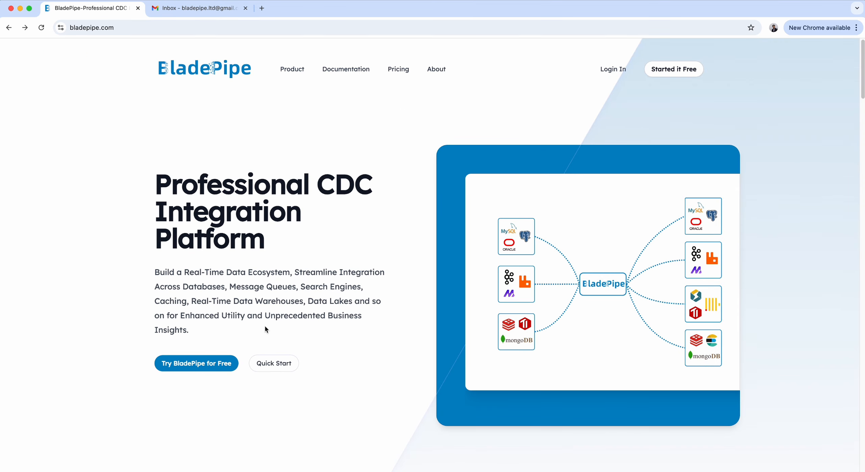
pyautogui.click(613, 69)
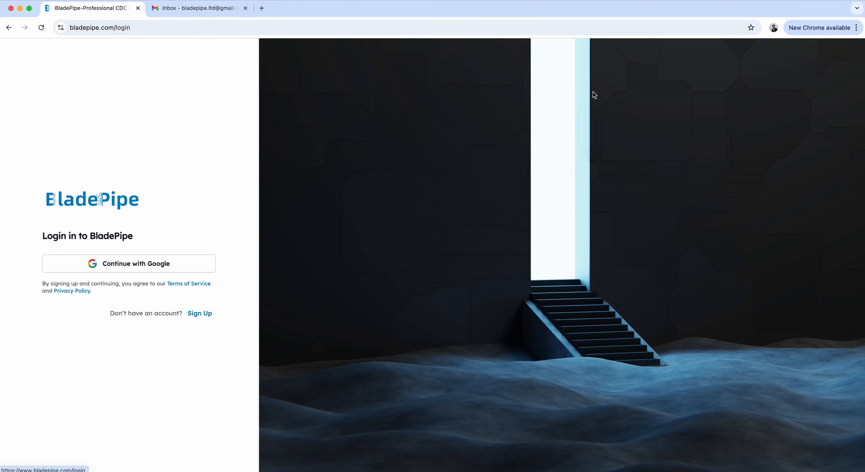
pyautogui.click(137, 270)
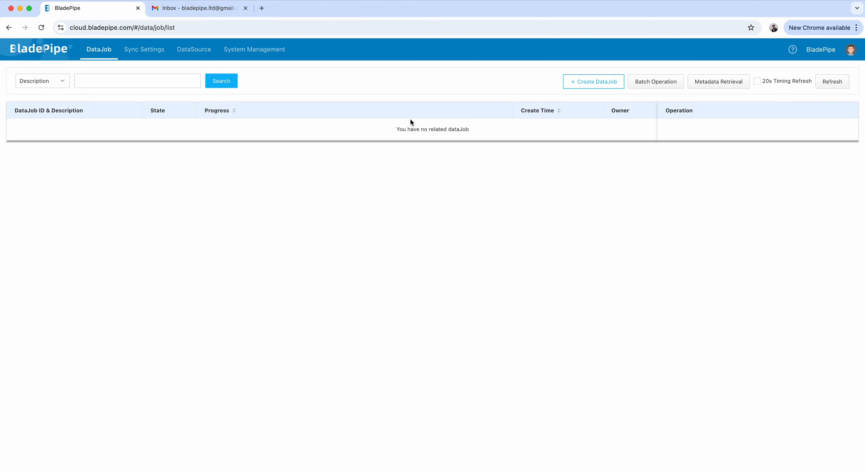
# Add a Self Maintenance sync worker cluster described as bp_test_cluster in the Custom region.
pyautogui.click(147, 54)
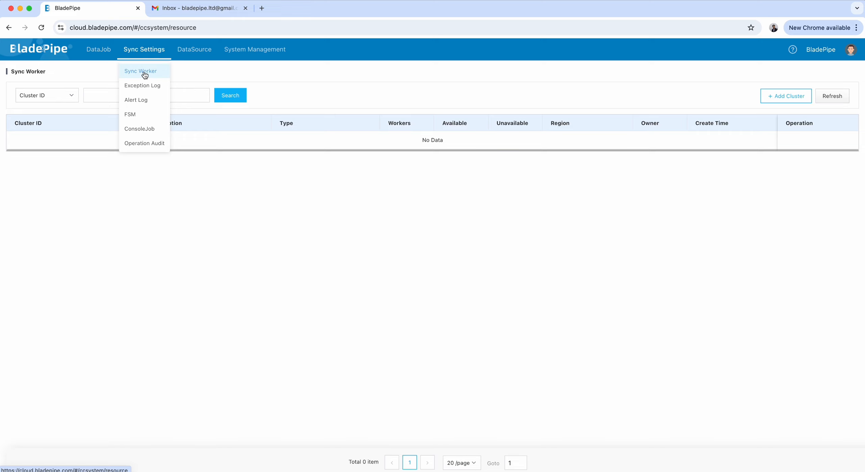
pyautogui.click(783, 97)
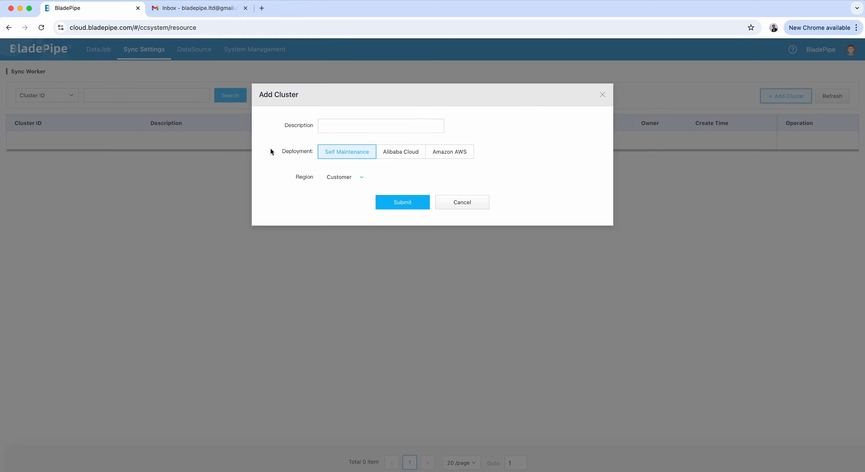
pyautogui.click(395, 129)
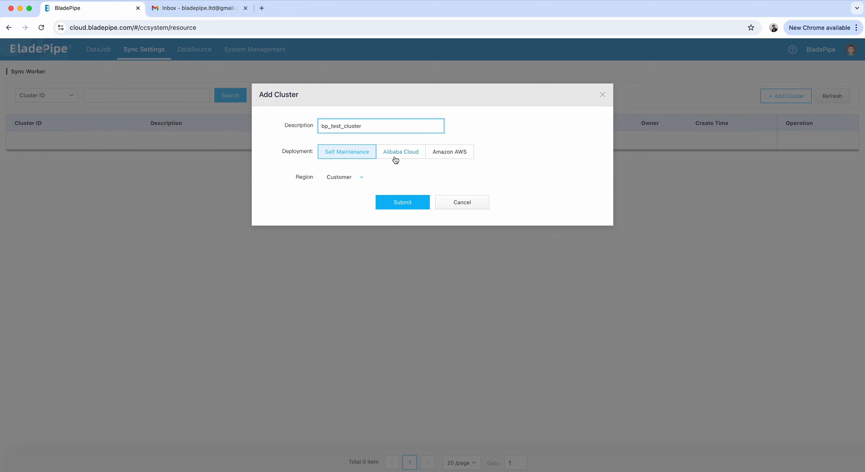
pyautogui.click(348, 154)
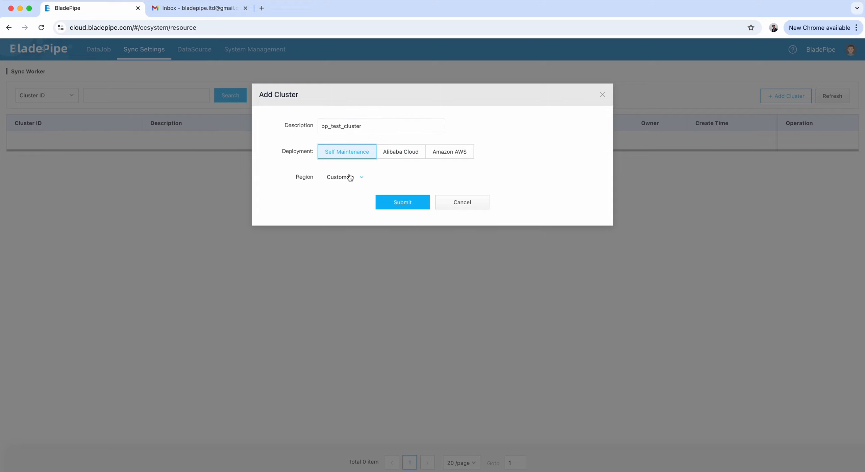
pyautogui.click(408, 208)
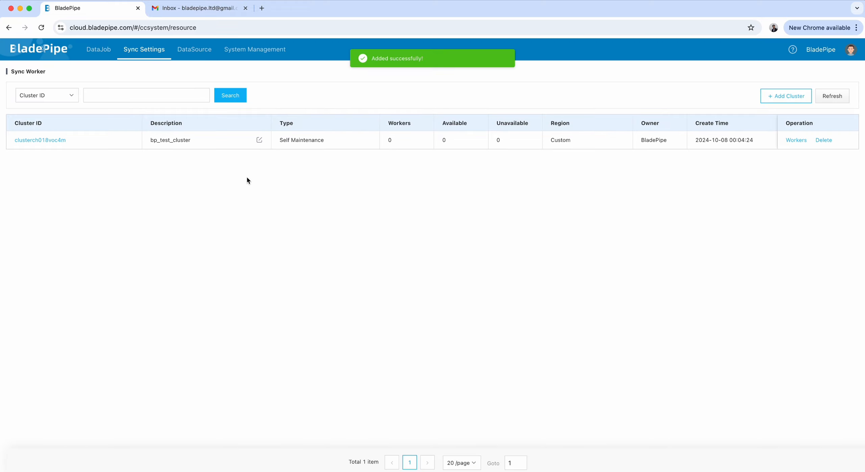
# Start adding a worker to the new cluster and copy its Docker Compose install command.
pyautogui.click(798, 140)
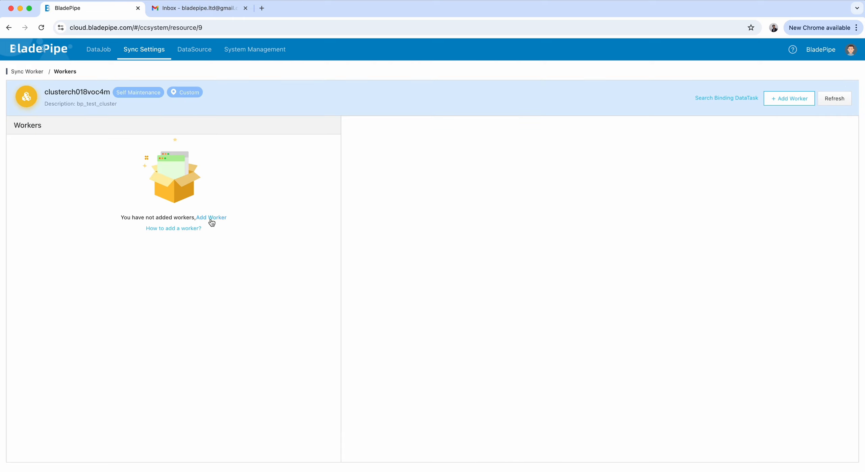
pyautogui.click(212, 218)
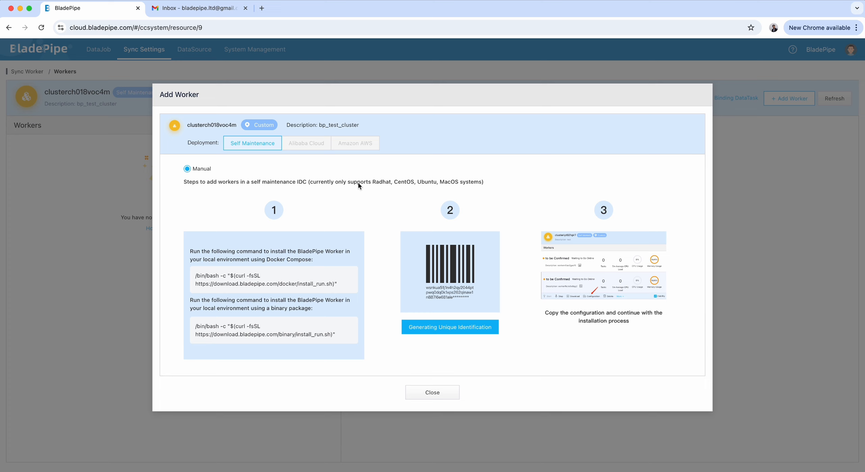
pyautogui.doubleClick(274, 261)
pyautogui.moveTo(351, 287); pyautogui.dragTo(195, 280)
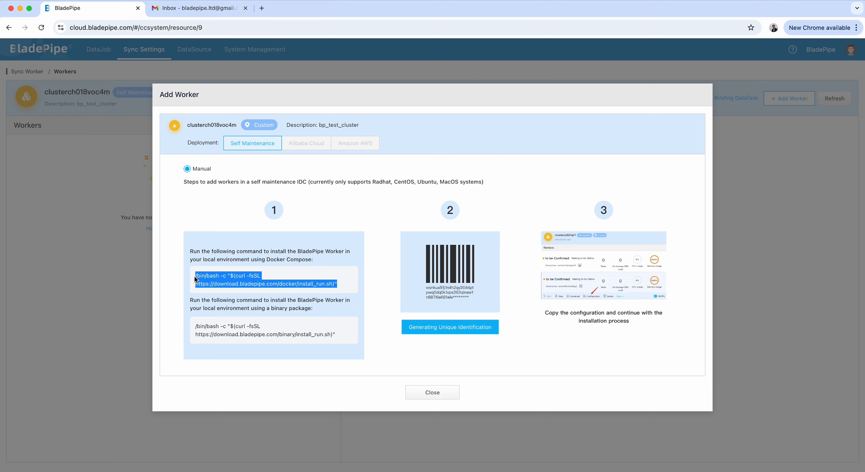
pyautogui.rightClick(208, 280)
pyautogui.click(230, 295)
# Switch to the terminal and run the copied Docker Compose install command.
pyautogui.moveTo(363, 451)
pyautogui.click(204, 448)
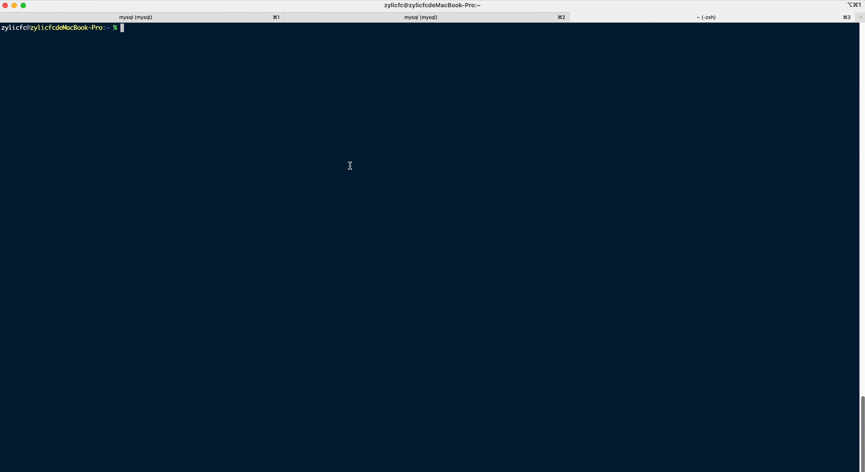
pyautogui.press('super+v')
pyautogui.press('Return')
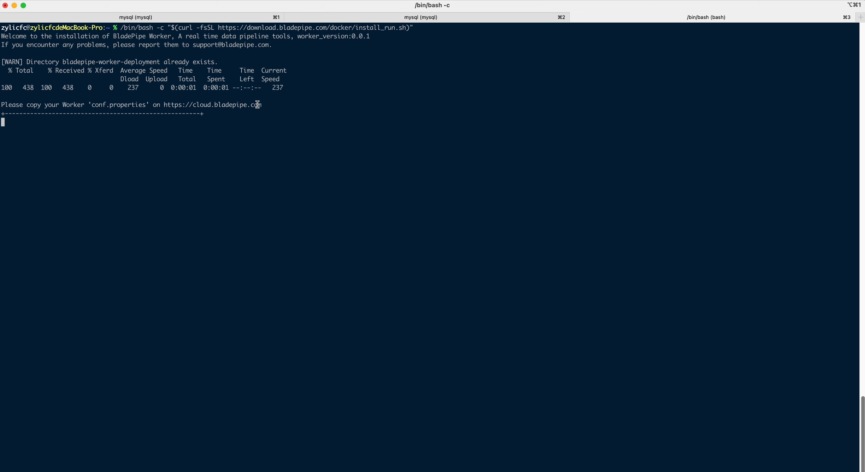
# Generate the worker's unique identification, open its configuration and request a verification code.
pyautogui.press('super+Tab')
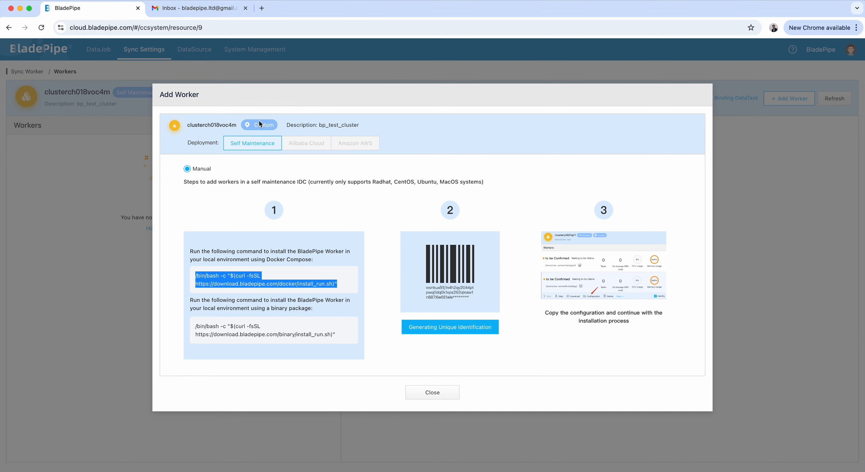
pyautogui.click(462, 328)
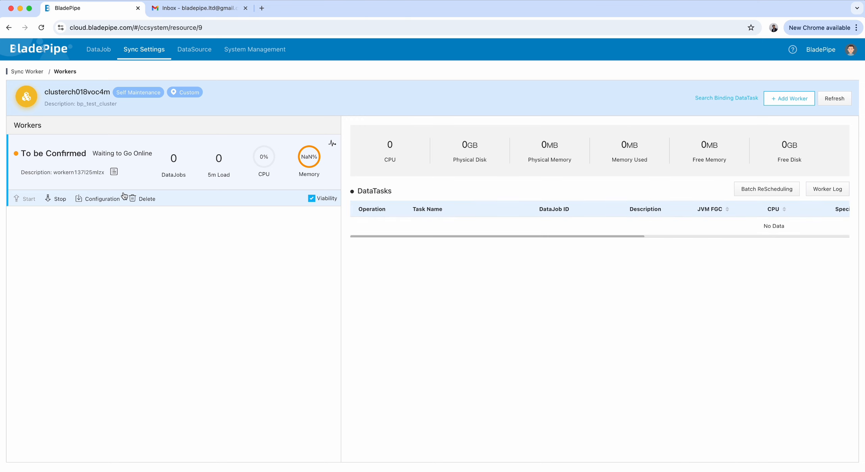
pyautogui.click(114, 200)
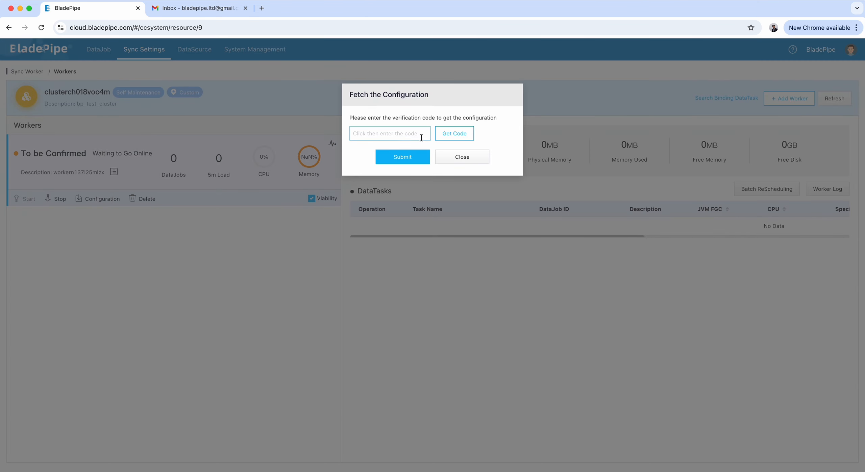
pyautogui.click(455, 135)
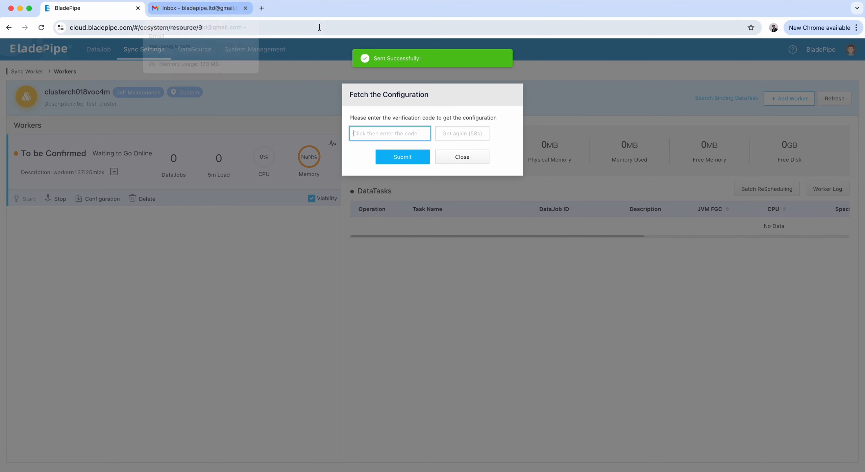
# Copy the verification code from the BladePipe email in Gmail and submit it to fetch the worker configuration.
pyautogui.click(208, 9)
pyautogui.click(69, 114)
pyautogui.click(262, 124)
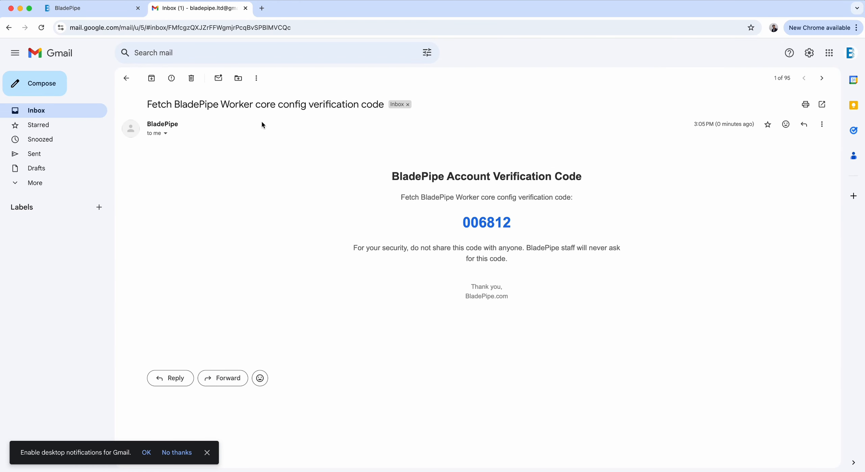
pyautogui.doubleClick(479, 223)
pyautogui.rightClick(480, 222)
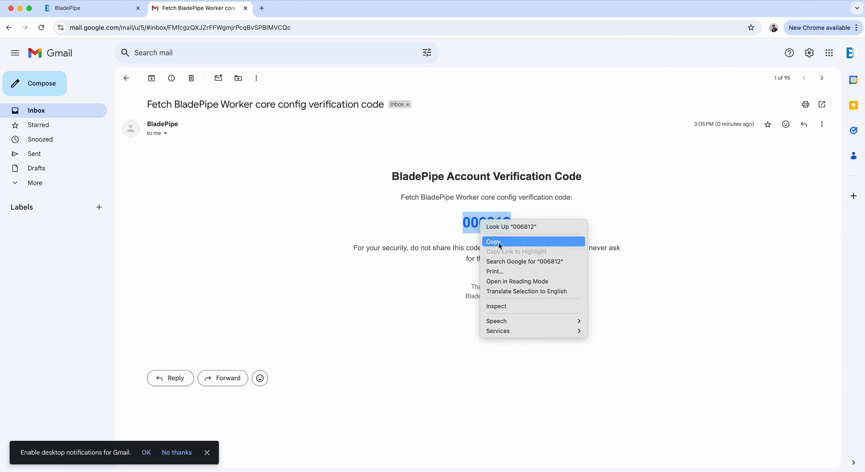
pyautogui.click(493, 242)
pyautogui.click(117, 12)
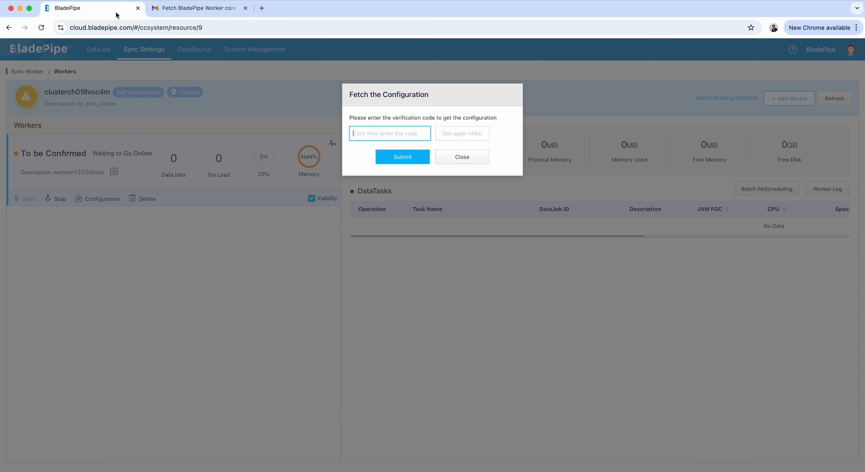
pyautogui.click(392, 134)
pyautogui.press('super+v')
pyautogui.click(407, 157)
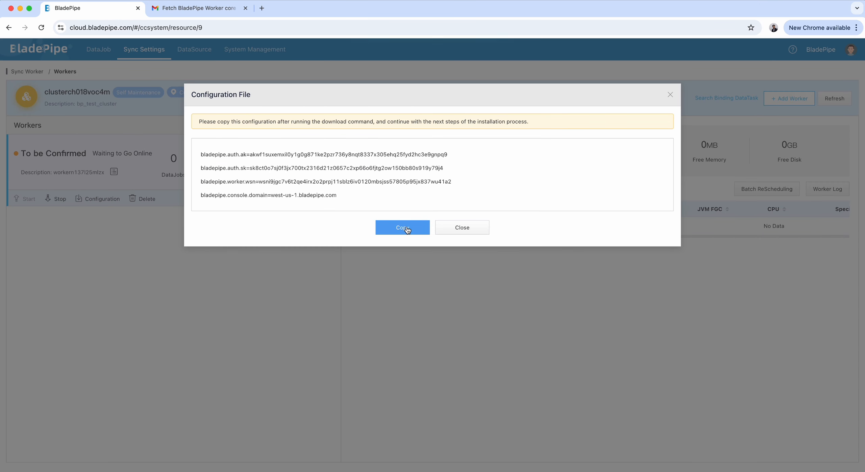
# Copy the worker configuration with its access keys and paste it into the running terminal installer.
pyautogui.click(407, 229)
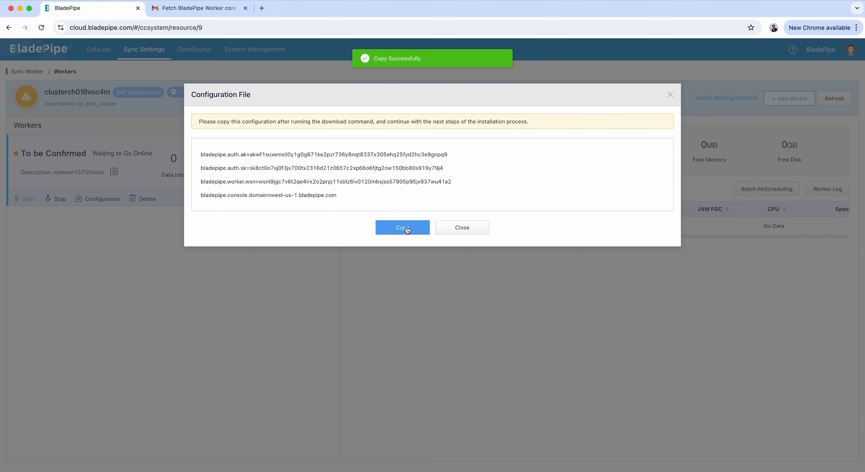
pyautogui.press('super+Tab')
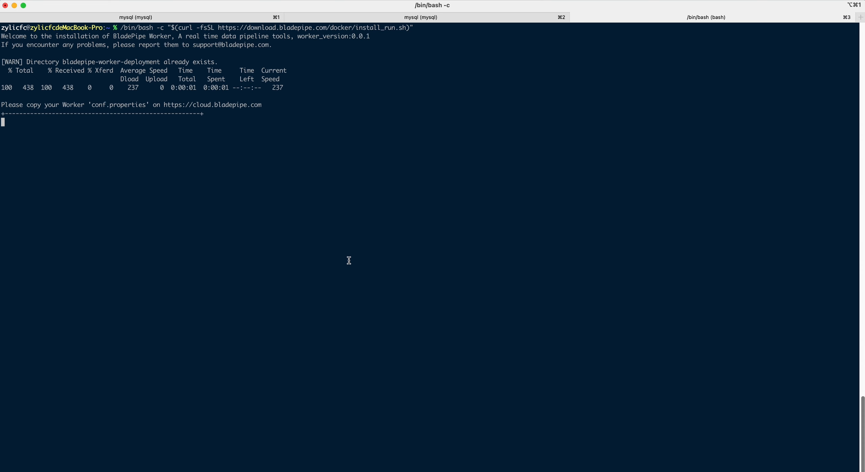
pyautogui.press('super+v')
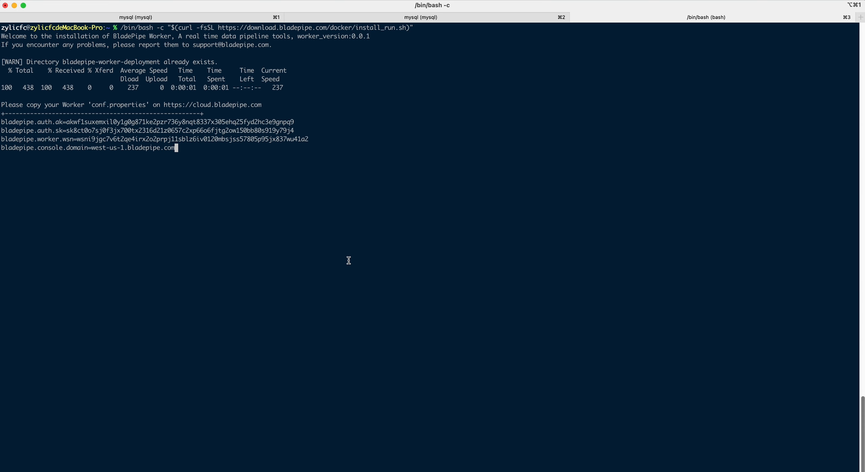
pyautogui.press('Return')
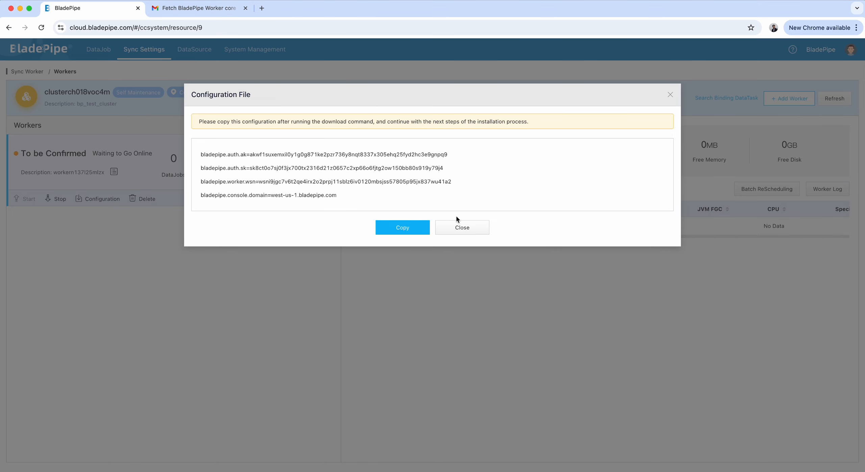
# Close the configuration dialog and refresh the cluster's worker list.
pyautogui.click(460, 227)
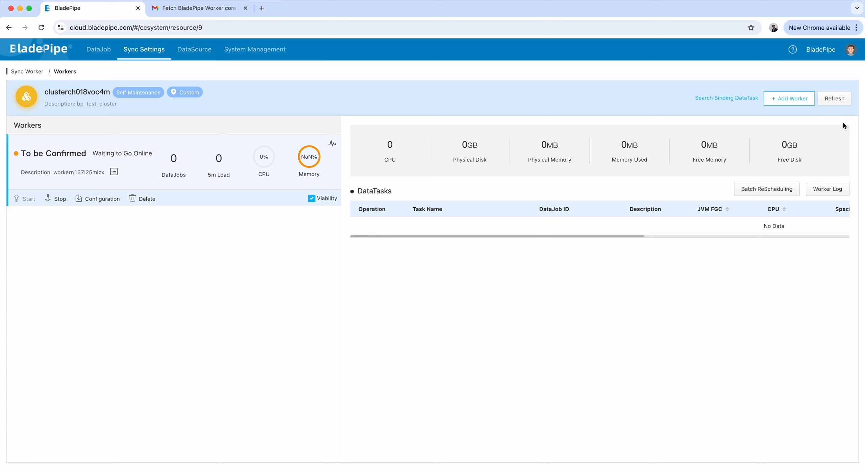
pyautogui.click(838, 99)
pyautogui.click(839, 102)
pyautogui.click(838, 100)
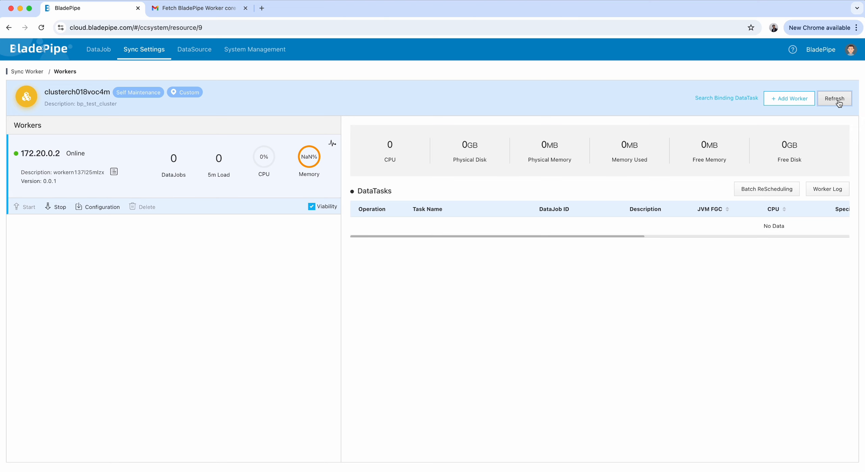
pyautogui.click(838, 101)
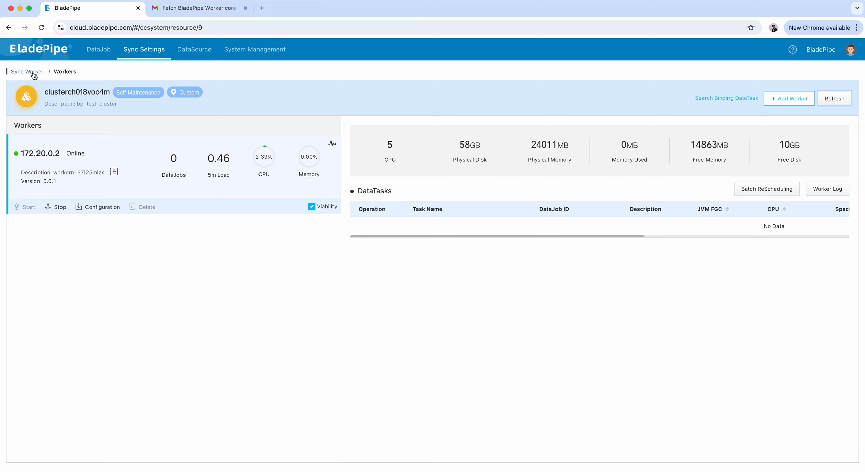
# Open the Add DataSource page and compare the Amazon AWS, Microsoft Azure, Alibaba Cloud and Self Maintenance deployment options.
pyautogui.click(203, 50)
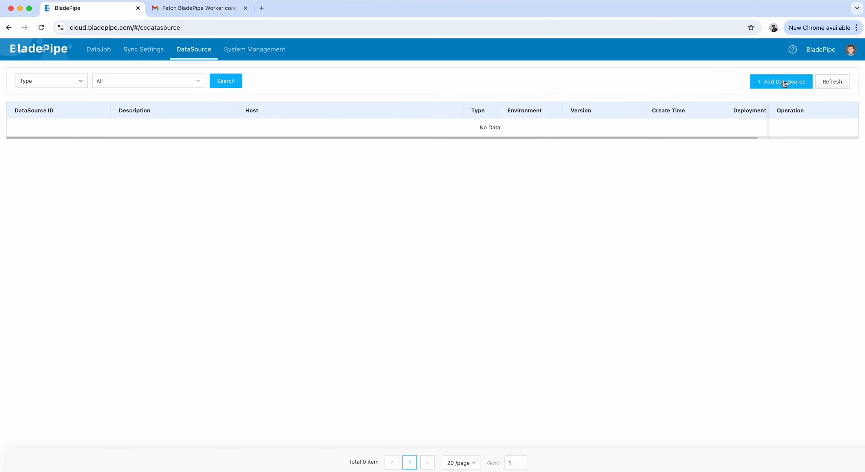
pyautogui.click(759, 82)
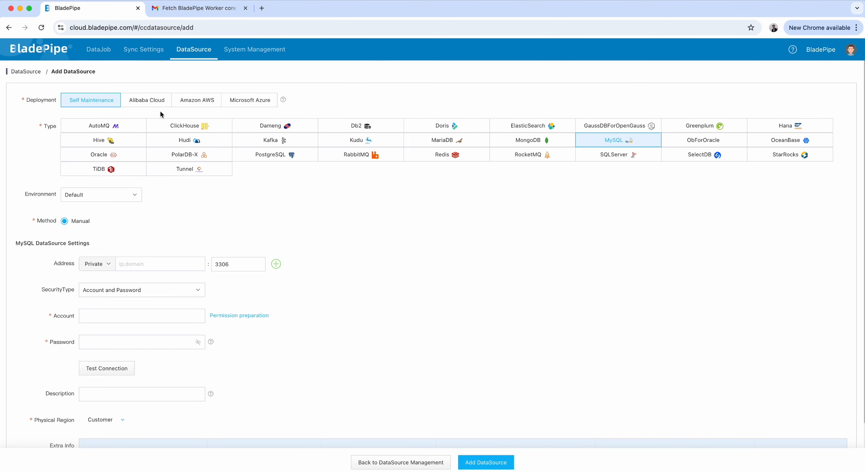
pyautogui.click(196, 104)
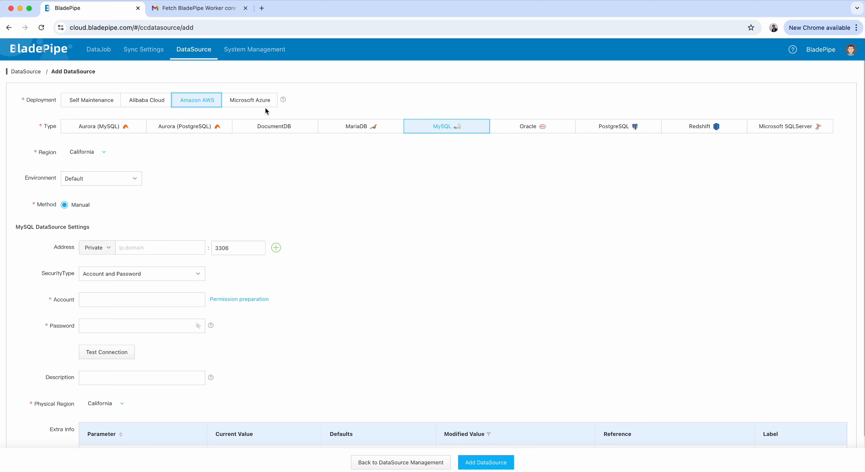
pyautogui.click(255, 104)
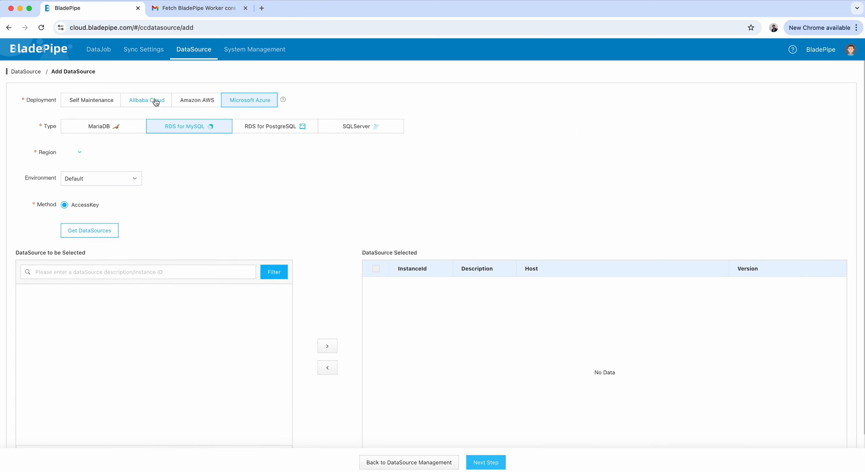
pyautogui.click(156, 103)
pyautogui.click(104, 103)
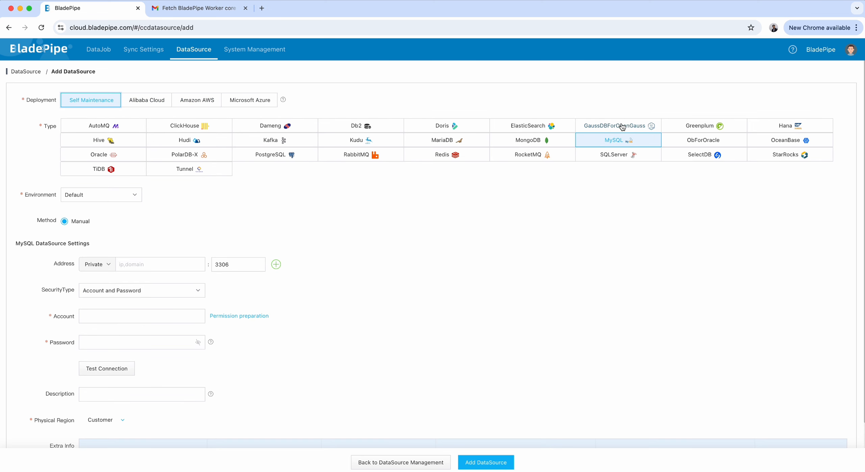
# Set the new MySQL DataSource address to host.docker.internal on port 3306 with account origin.
pyautogui.click(158, 263)
pyautogui.scroll(-2, 192, 247)
pyautogui.scroll(2, 123, 235)
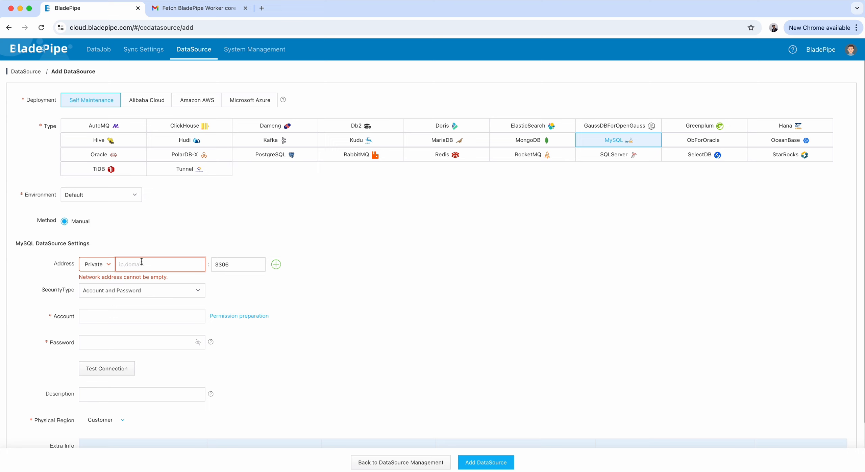
pyautogui.click(141, 262)
pyautogui.press('super+v')
pyautogui.click(142, 317)
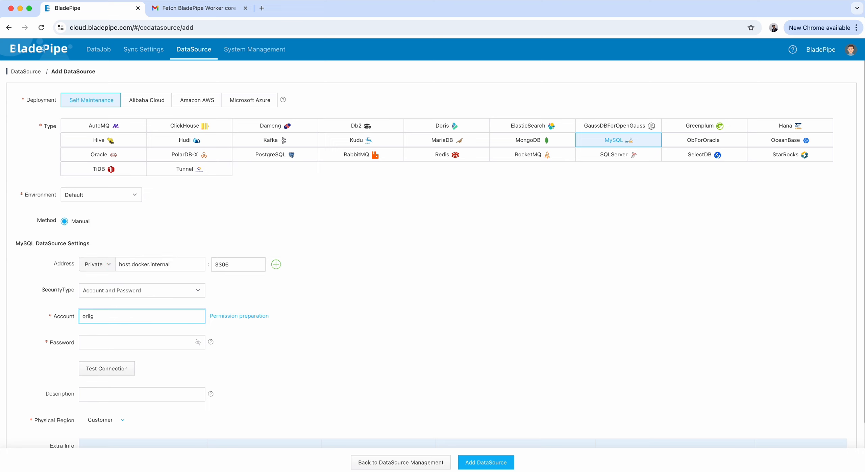
# Enter the account password and test the connection through the bp_test_cluster cluster.
pyautogui.click(155, 344)
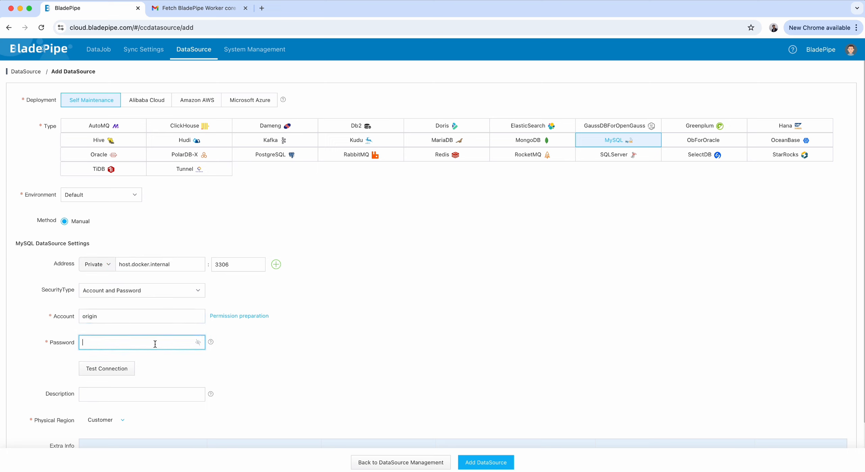
pyautogui.write('••••')
pyautogui.click(106, 369)
pyautogui.click(418, 174)
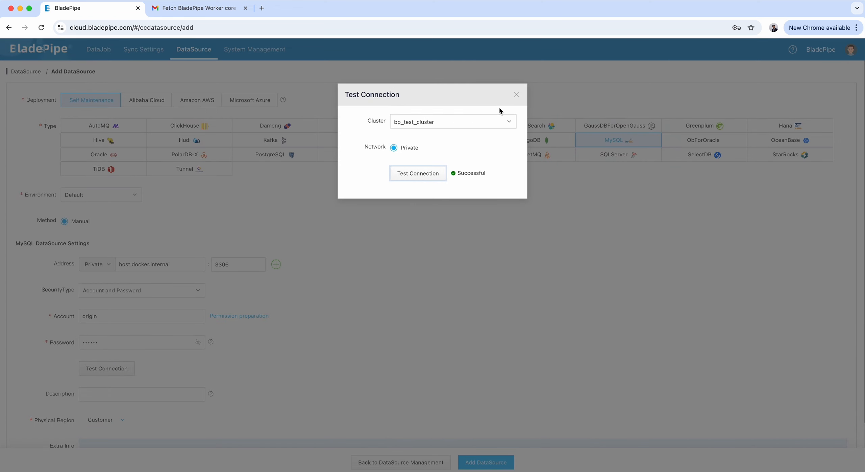
pyautogui.click(517, 94)
# Describe the DataSource as mysql_src and add it.
pyautogui.click(119, 395)
pyautogui.write('m')
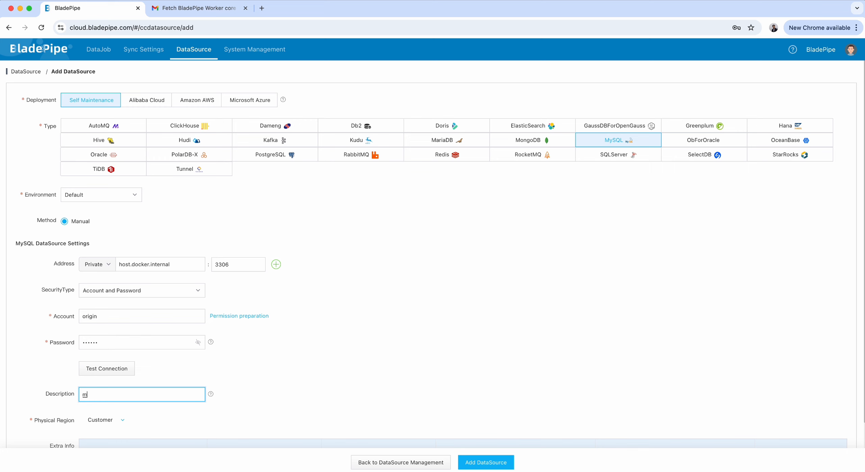
pyautogui.write('ysq')
pyautogui.press('BackSpace')
pyautogui.press('BackSpace')
pyautogui.press('BackSpace')
pyautogui.press('BackSpace')
pyautogui.write('mysq')
pyautogui.scroll(-3, 275, 331)
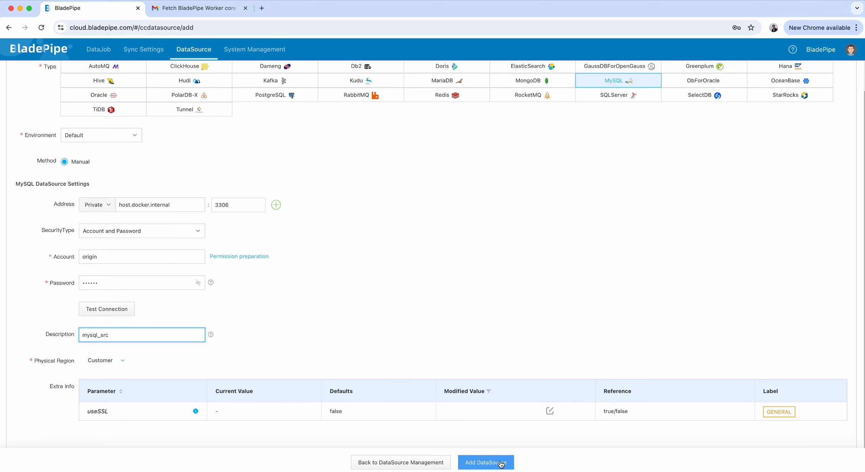
pyautogui.click(501, 465)
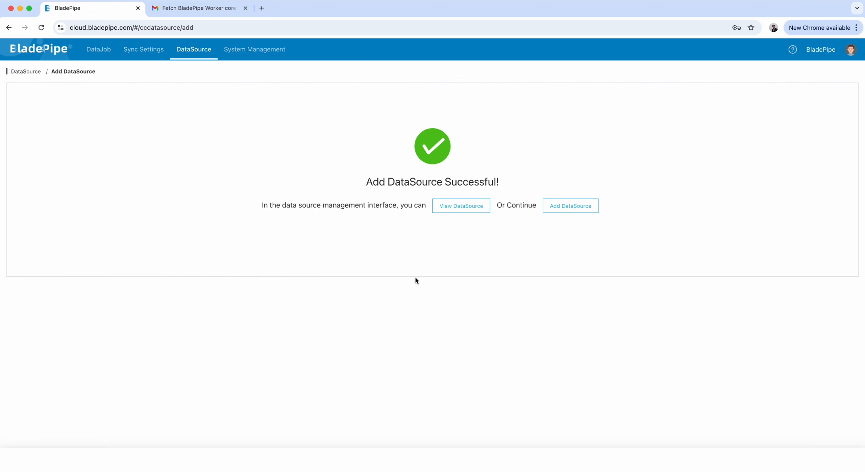
# Start adding a second MySQL DataSource at host.docker.internal with port 4306.
pyautogui.click(448, 207)
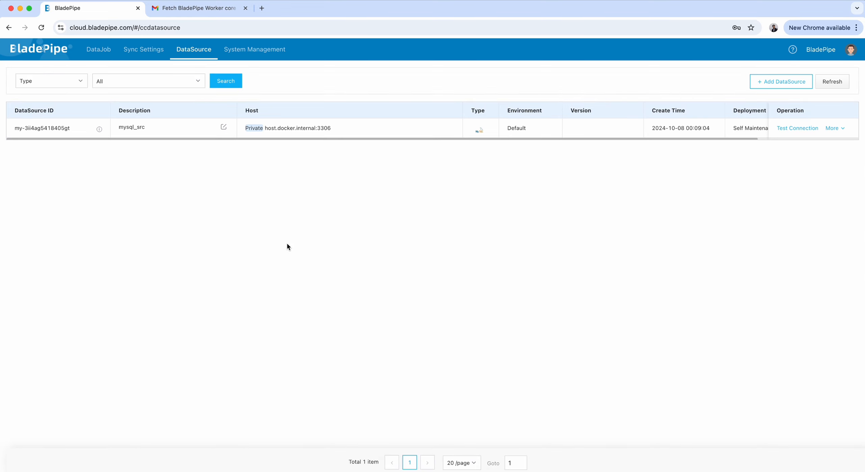
pyautogui.click(765, 87)
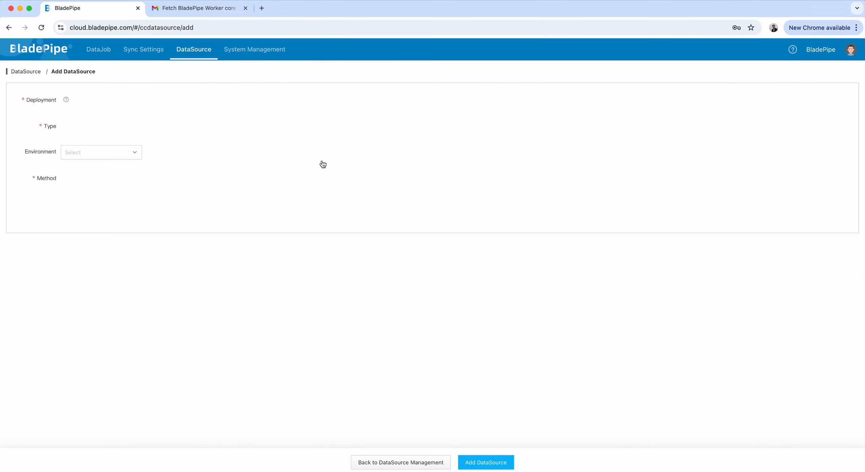
pyautogui.click(176, 264)
pyautogui.write('host.docker.internal')
pyautogui.click(164, 317)
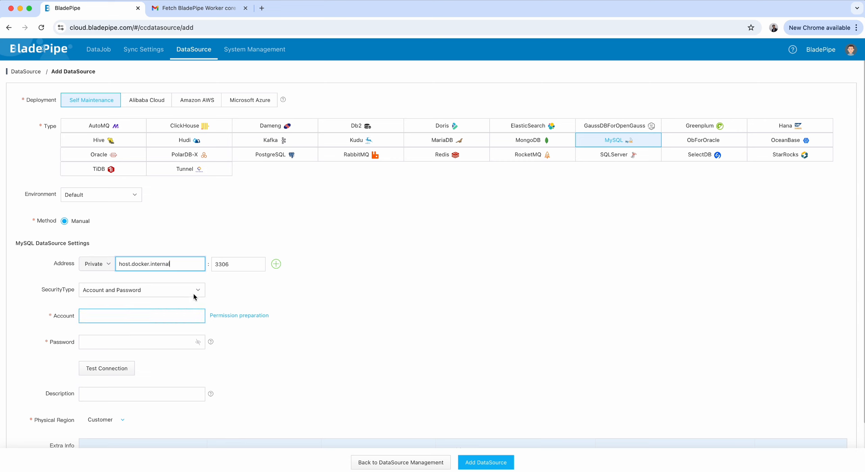
pyautogui.click(220, 264)
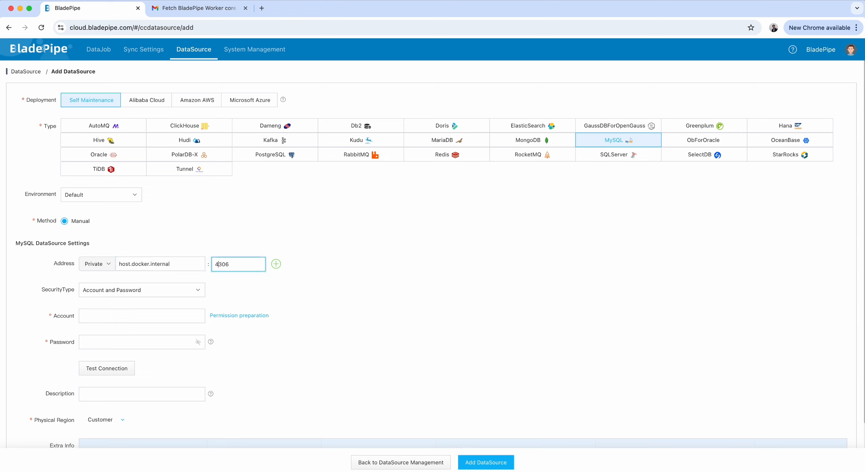
pyautogui.click(134, 318)
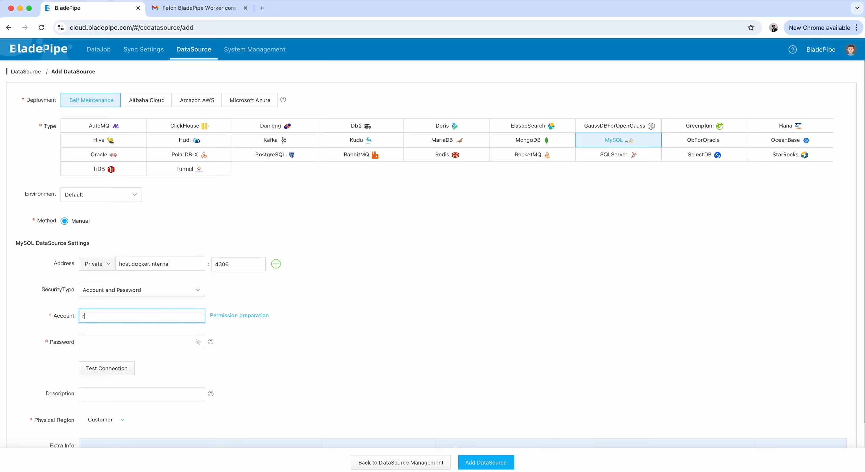
# Enter account root and its password, then test the second DataSource's connection.
pyautogui.click(129, 338)
pyautogui.click(115, 370)
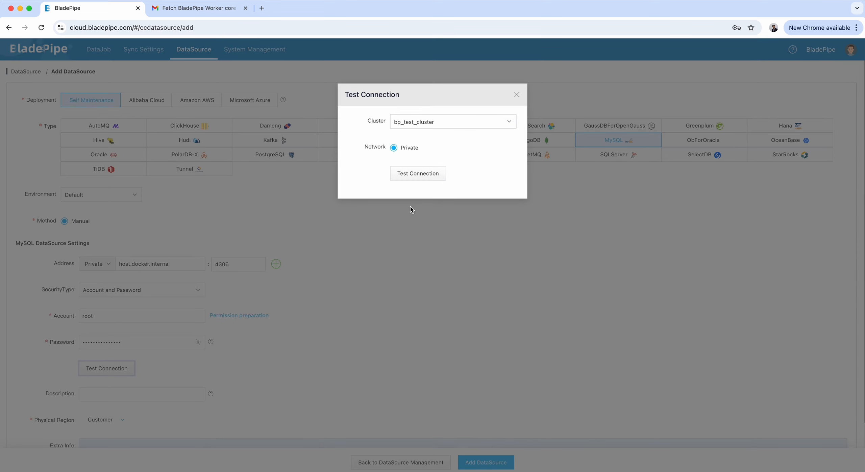
pyautogui.click(516, 95)
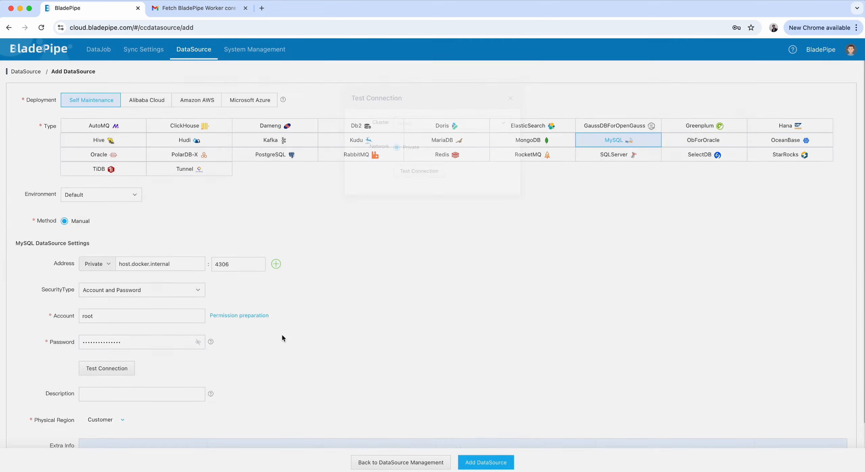
# Add the second DataSource with description mysql_dst and open the DataSource list.
pyautogui.scroll(-3, 282, 335)
pyautogui.click(125, 338)
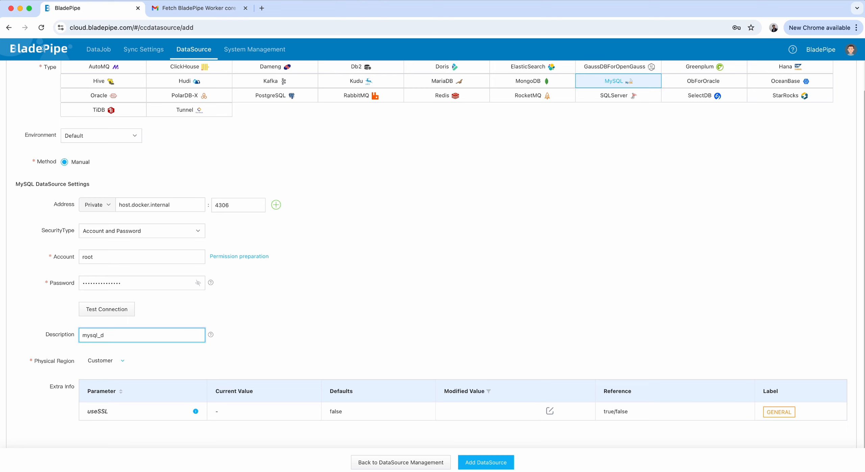
pyautogui.click(480, 463)
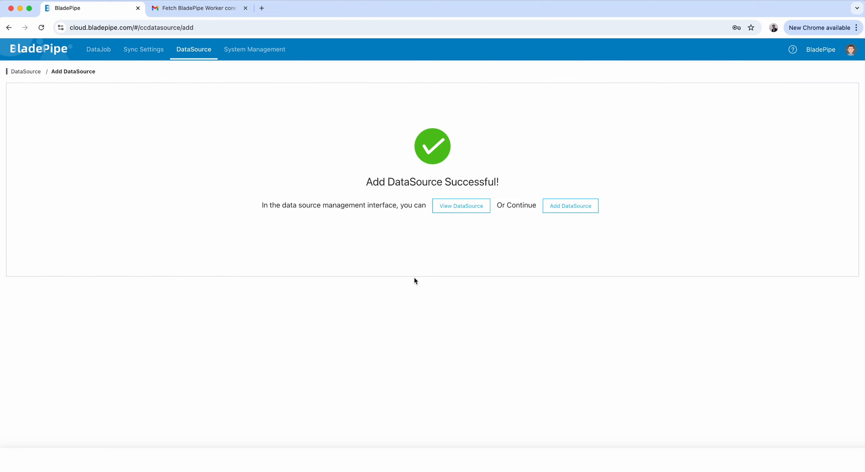
pyautogui.click(452, 206)
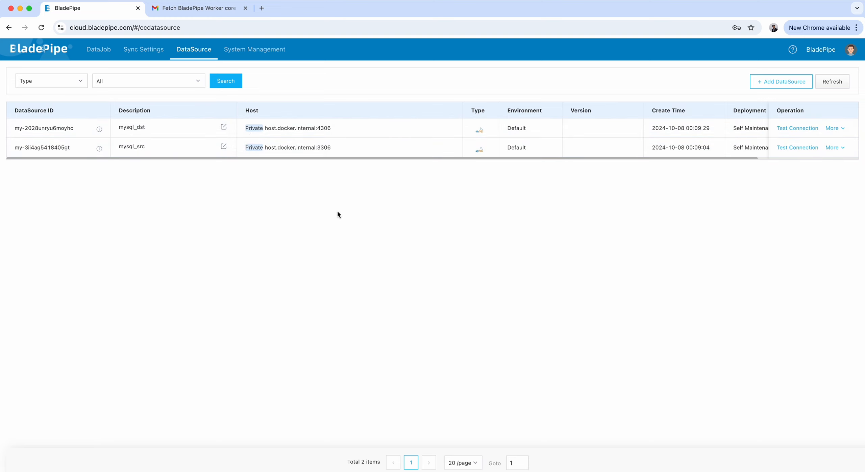
# Start creating a DataJob and select the mysql_src instance as source, testing its connection.
pyautogui.click(103, 51)
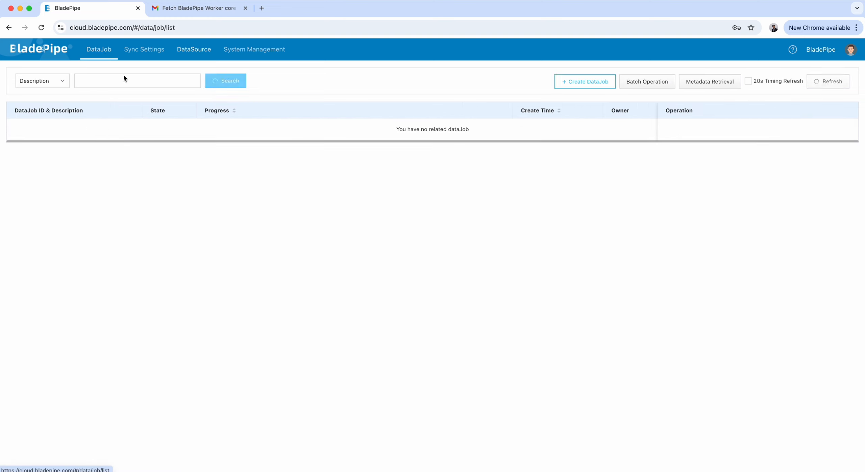
pyautogui.click(604, 83)
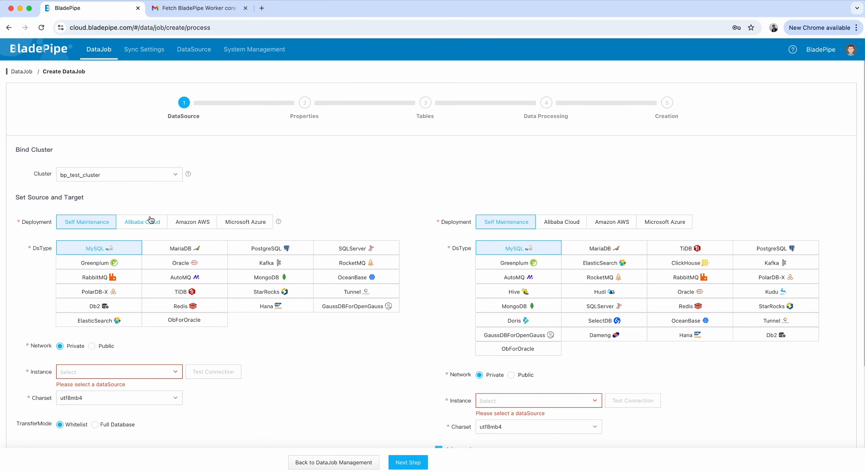
pyautogui.click(101, 371)
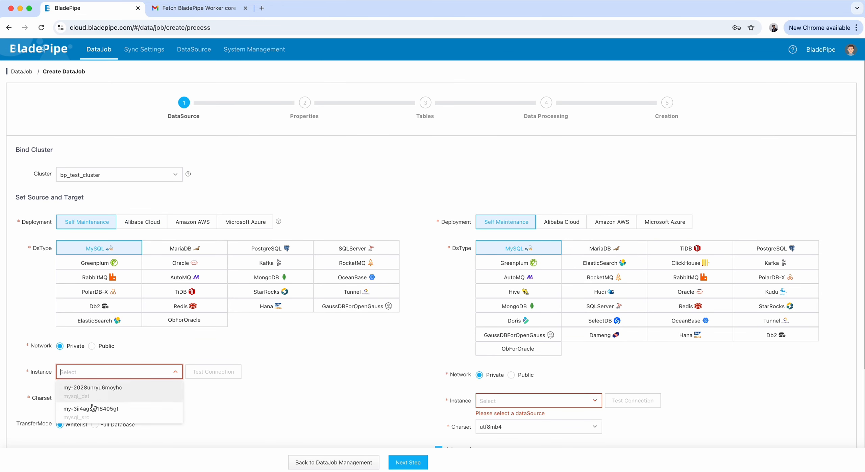
pyautogui.click(114, 412)
pyautogui.click(213, 371)
pyautogui.scroll(-4, 326, 361)
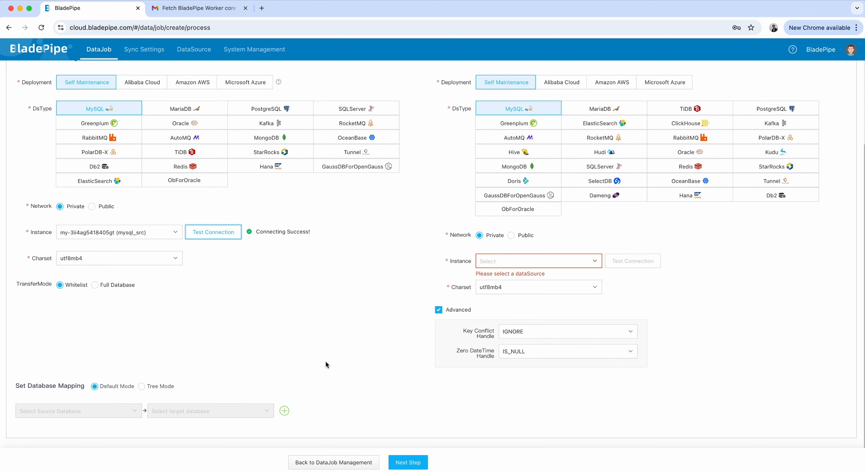
pyautogui.scroll(3, 616, 233)
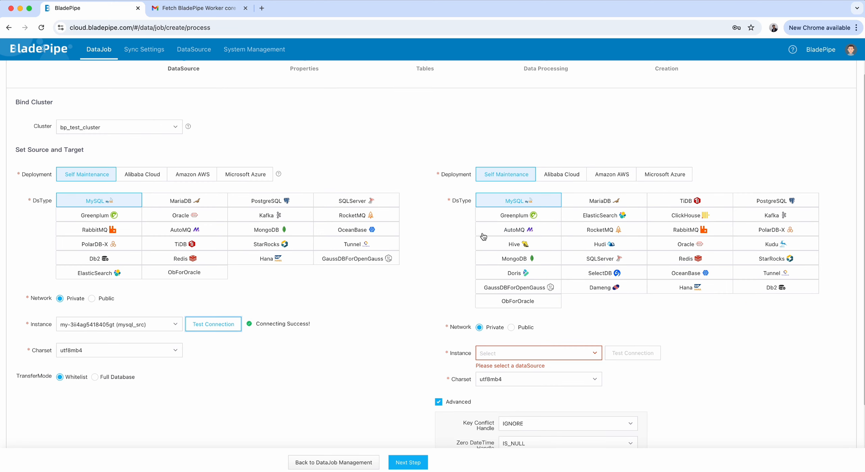
# Select the mysql_dst instance as target and test its connection.
pyautogui.click(534, 352)
pyautogui.click(517, 374)
pyautogui.click(632, 353)
pyautogui.scroll(-3, 386, 355)
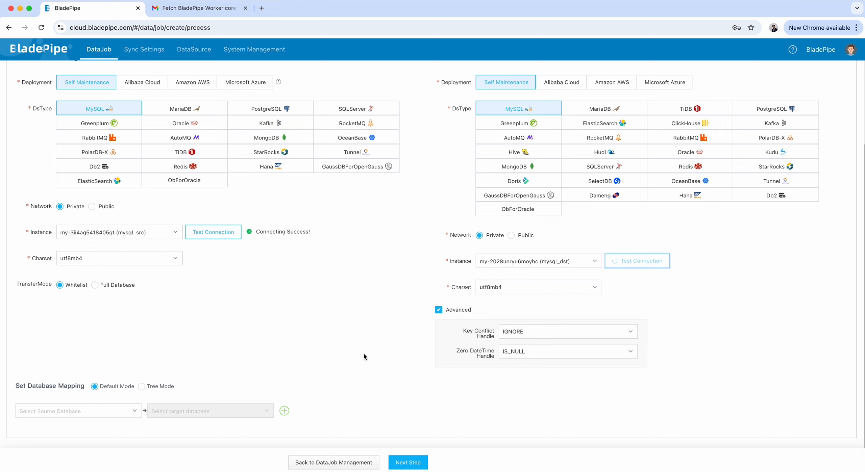
# Map source database console to target database bp_test and continue to Properties.
pyautogui.click(87, 411)
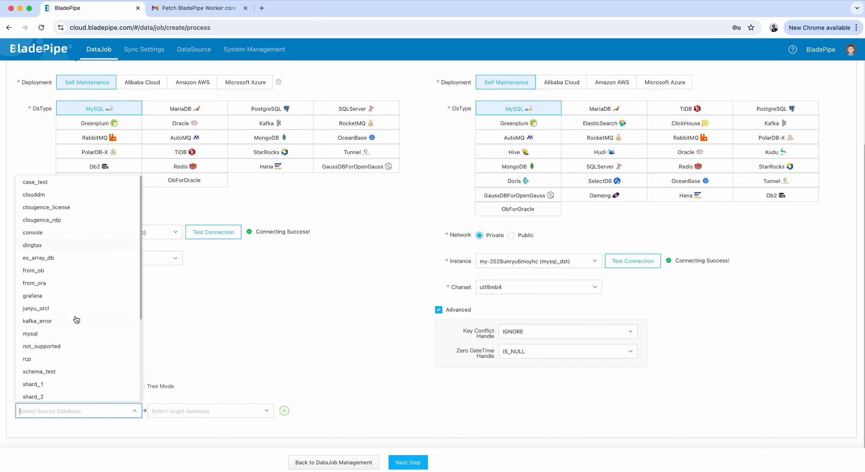
pyautogui.scroll(3, 78, 319)
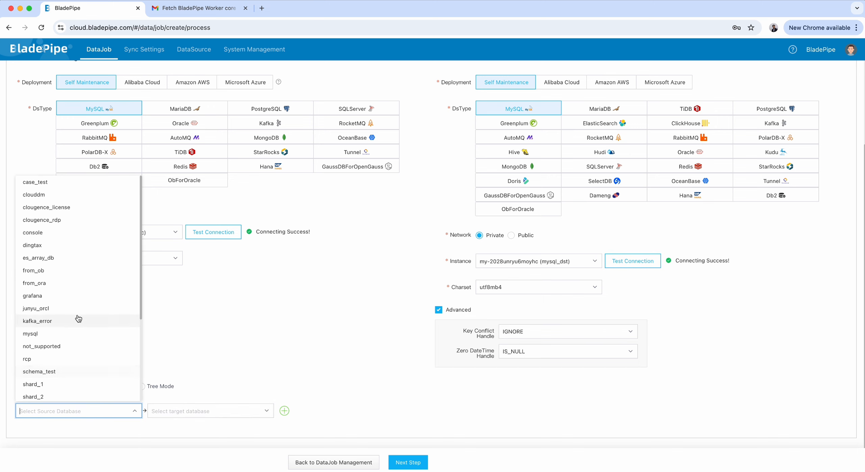
pyautogui.click(52, 240)
pyautogui.click(237, 411)
pyautogui.scroll(-10, 221, 331)
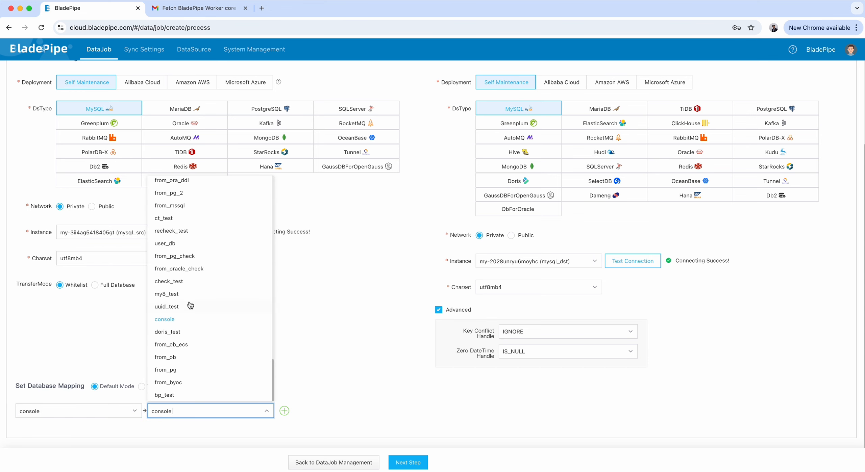
pyautogui.click(185, 395)
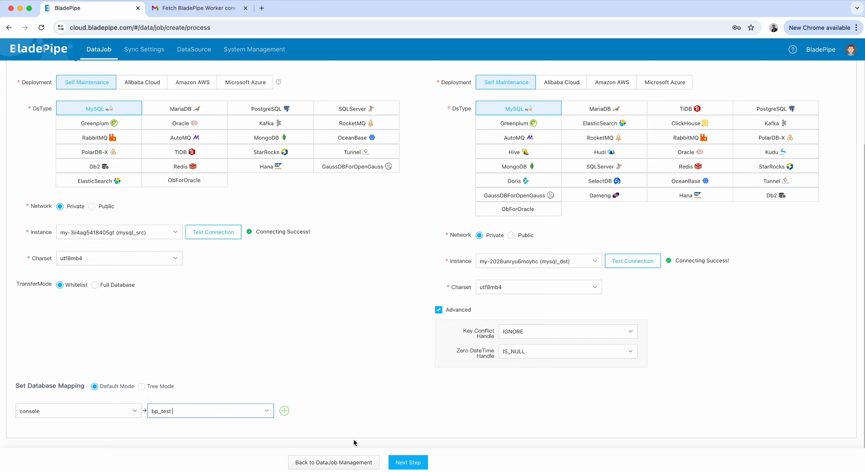
pyautogui.click(404, 459)
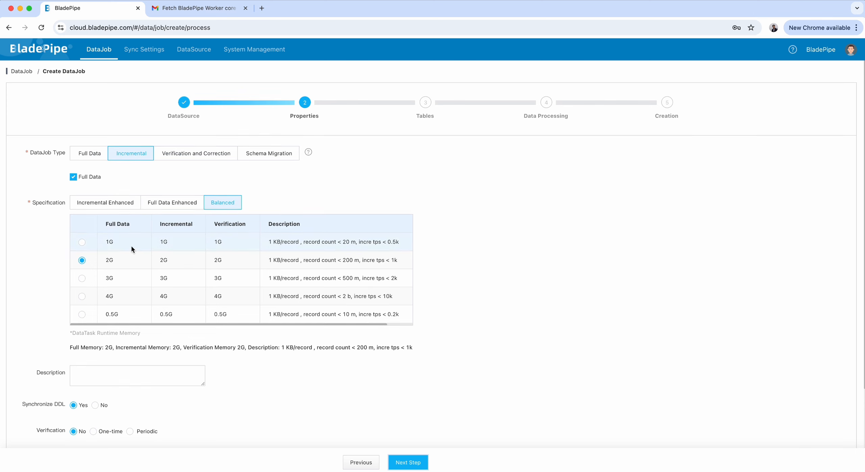
# Set the DataJob description to bp_test and continue to table selection.
pyautogui.scroll(-1, 131, 246)
pyautogui.scroll(-3, 93, 238)
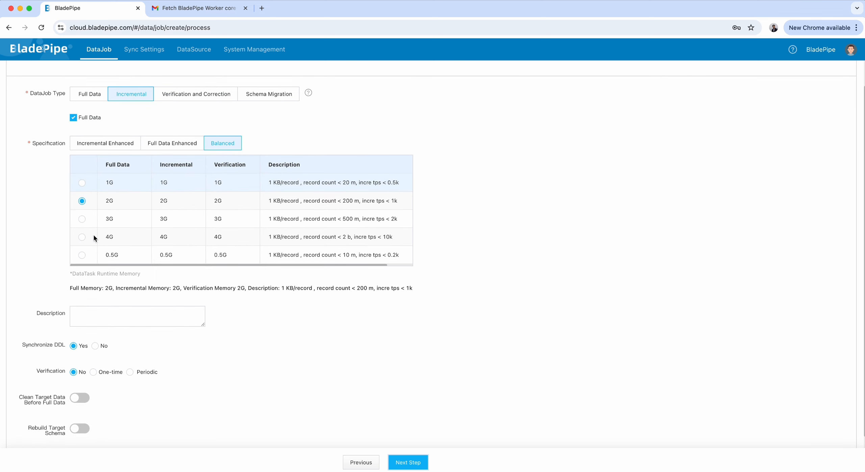
pyautogui.scroll(-3, 62, 237)
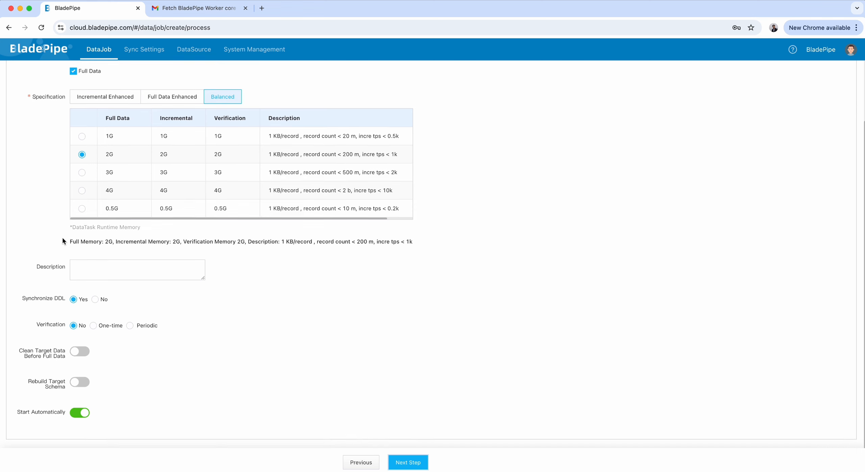
pyautogui.click(89, 261)
pyautogui.write('t')
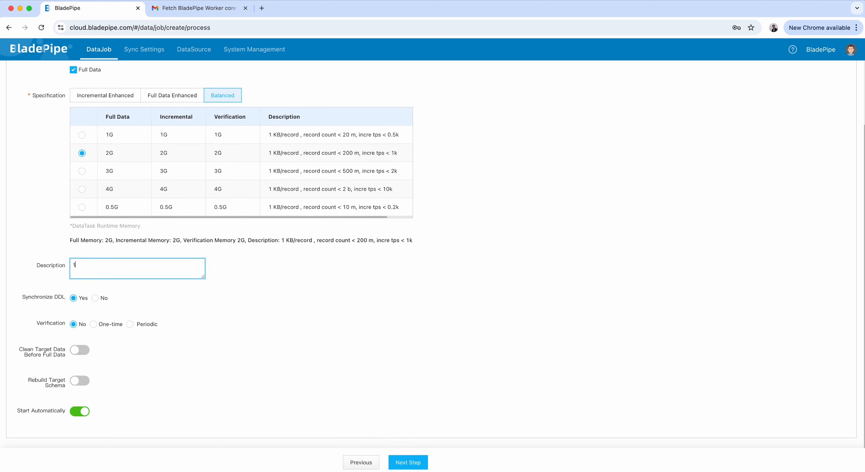
pyautogui.write('est')
pyautogui.press('BackSpace')
pyautogui.press('BackSpace')
pyautogui.press('BackSpace')
pyautogui.press('BackSpace')
pyautogui.write('bp_test')
pyautogui.click(415, 464)
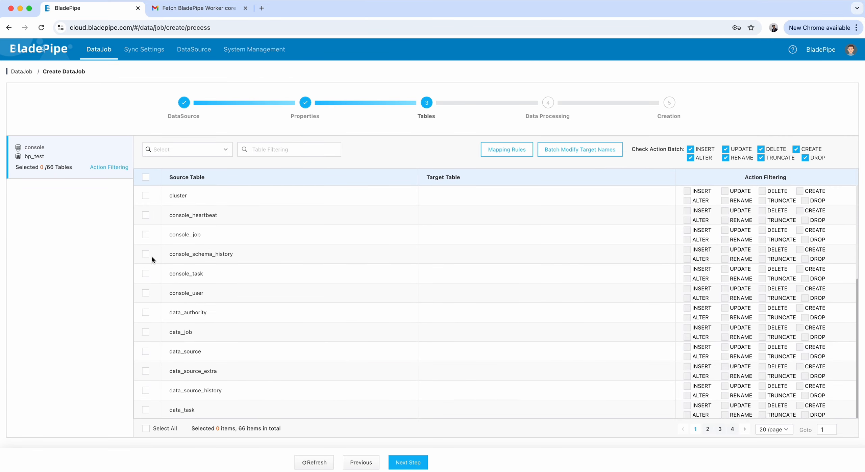
# Select the tables to sync, including sidecar_heartbeat and sidecar_status, and continue to Data Processing.
pyautogui.scroll(5, 178, 280)
pyautogui.scroll(-5, 164, 296)
pyautogui.scroll(5, 171, 281)
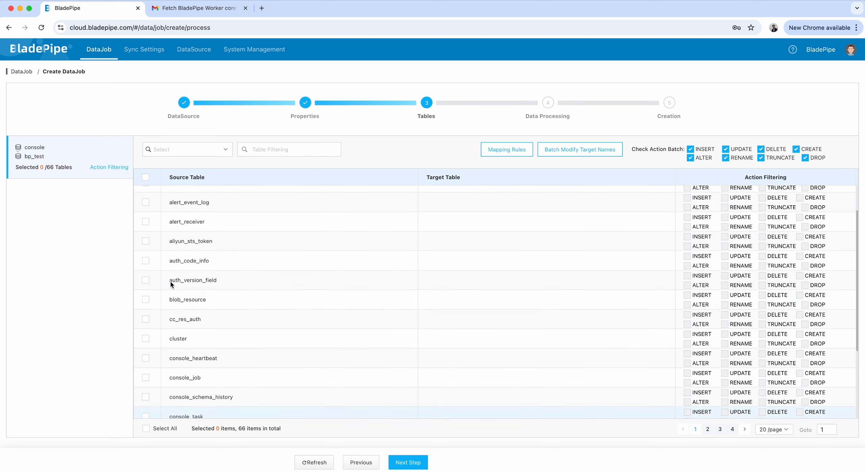
pyautogui.click(145, 370)
pyautogui.scroll(-5, 193, 359)
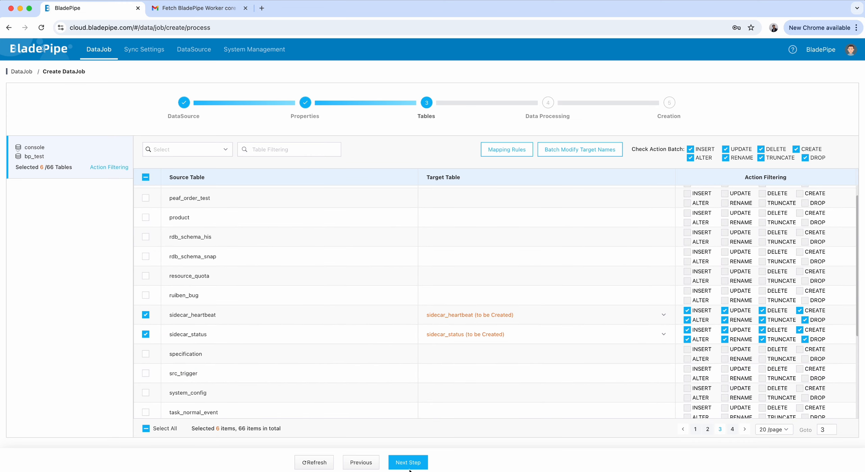
pyautogui.click(409, 469)
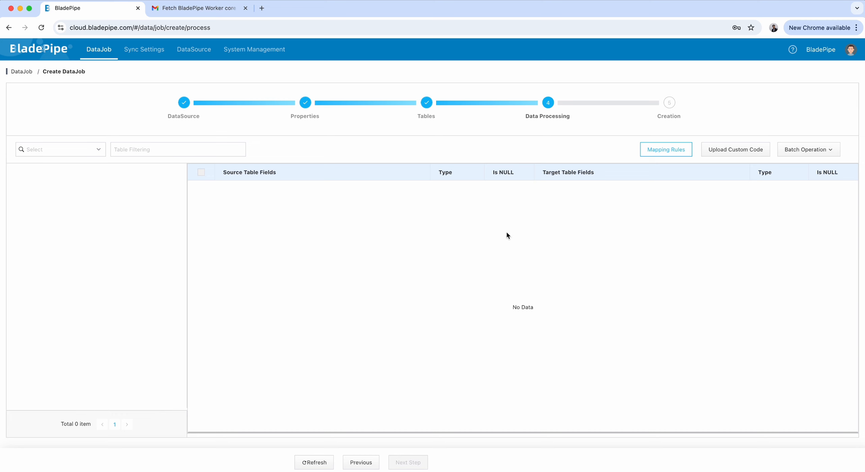
# Review the field mappings, proceed to Creation, and create the DataJob, confirming the submission.
pyautogui.scroll(-2, 99, 334)
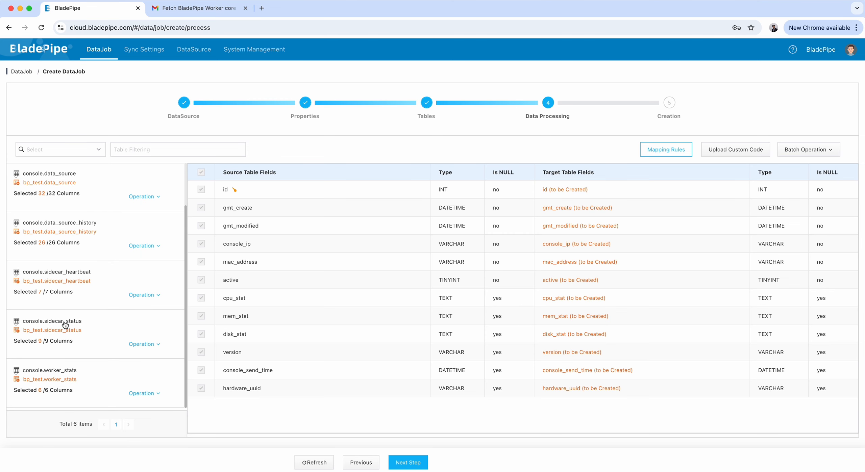
pyautogui.scroll(2, 64, 324)
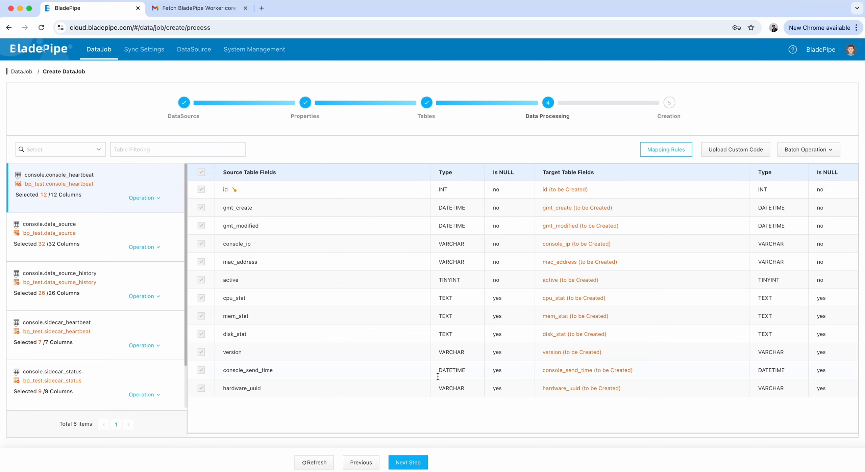
pyautogui.click(426, 463)
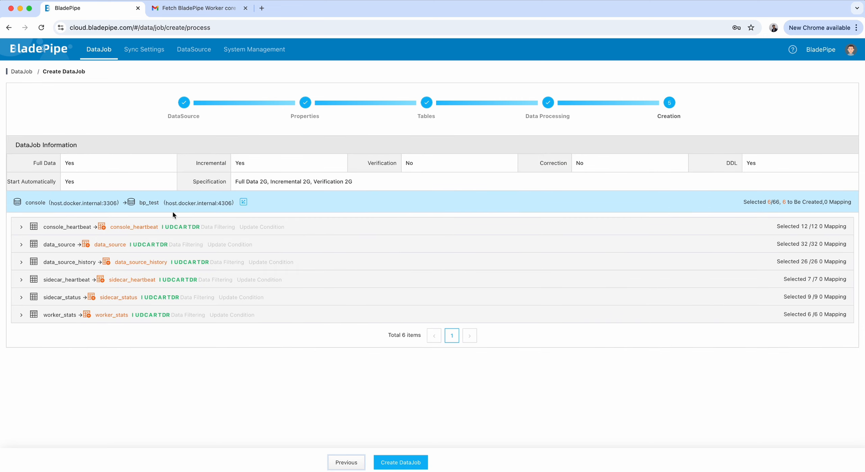
pyautogui.click(409, 461)
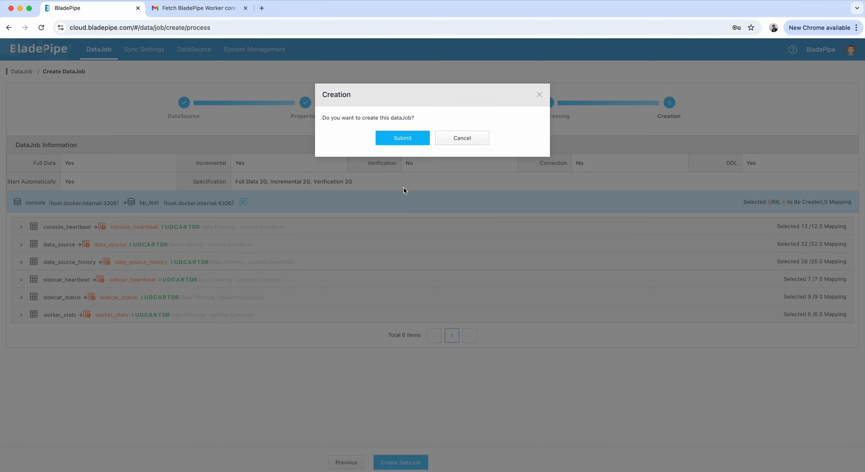
pyautogui.click(407, 145)
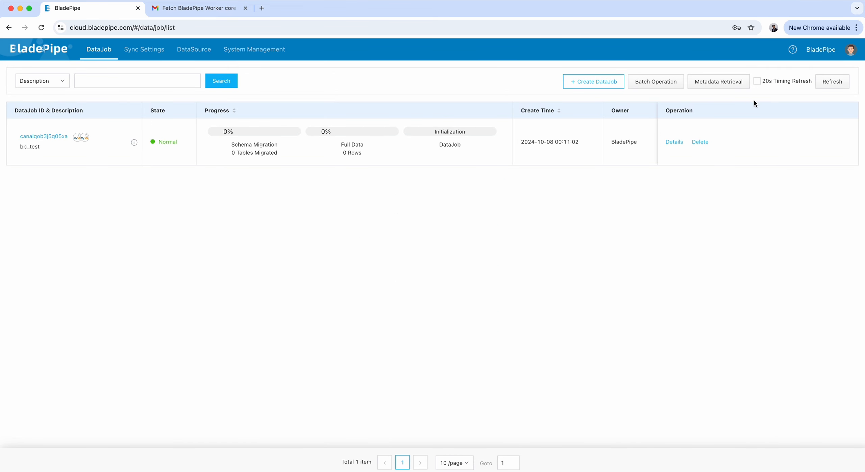
# Refresh the DataJob list and open the job's details to check its migration progress.
pyautogui.click(833, 84)
pyautogui.click(837, 86)
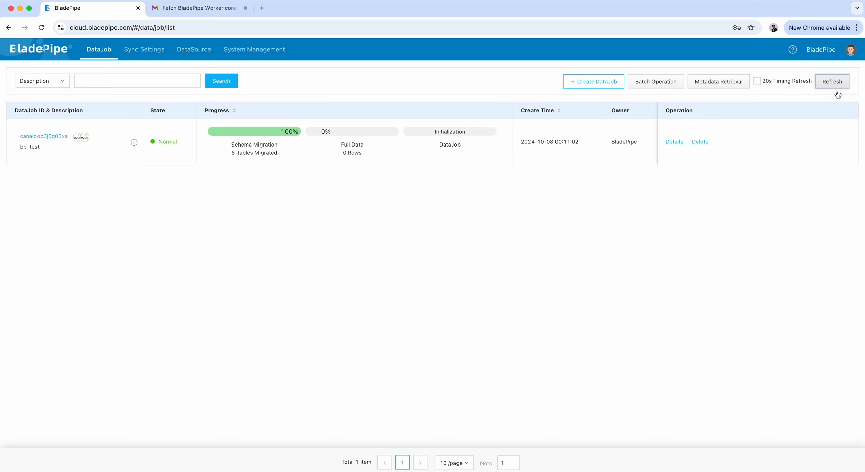
pyautogui.click(834, 84)
pyautogui.click(833, 83)
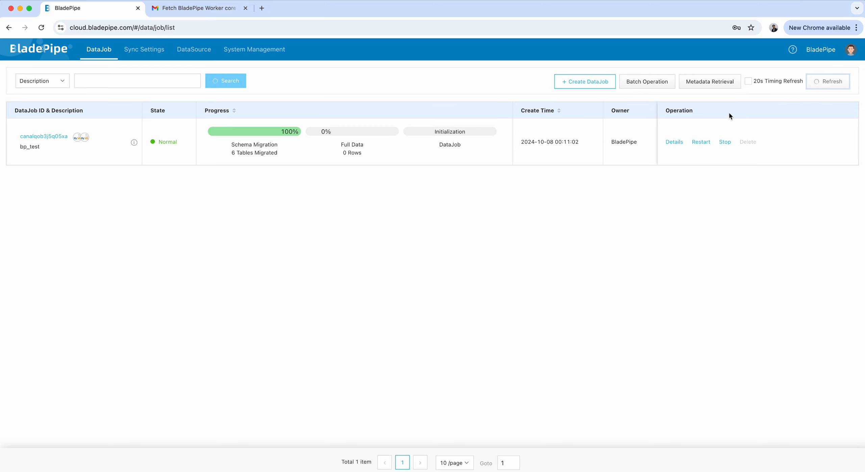
pyautogui.click(672, 142)
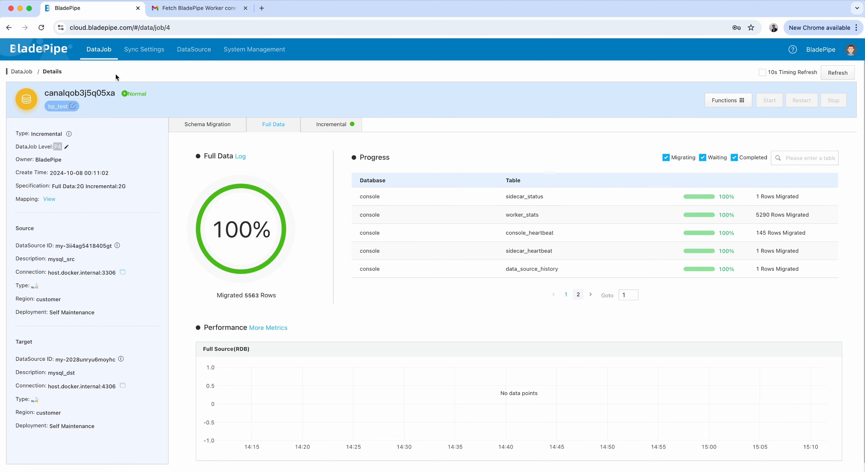
pyautogui.click(94, 57)
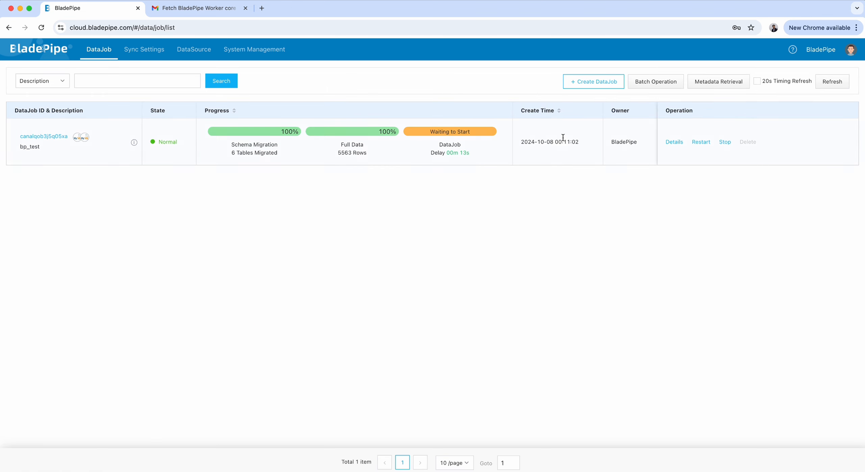
pyautogui.click(674, 142)
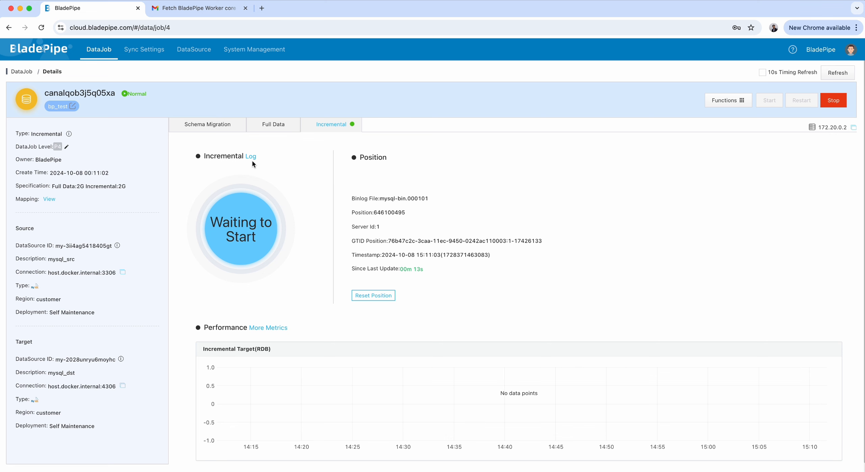
# Open the Incremental log, refresh and scroll through its entries, then close it and refresh the job details.
pyautogui.click(252, 158)
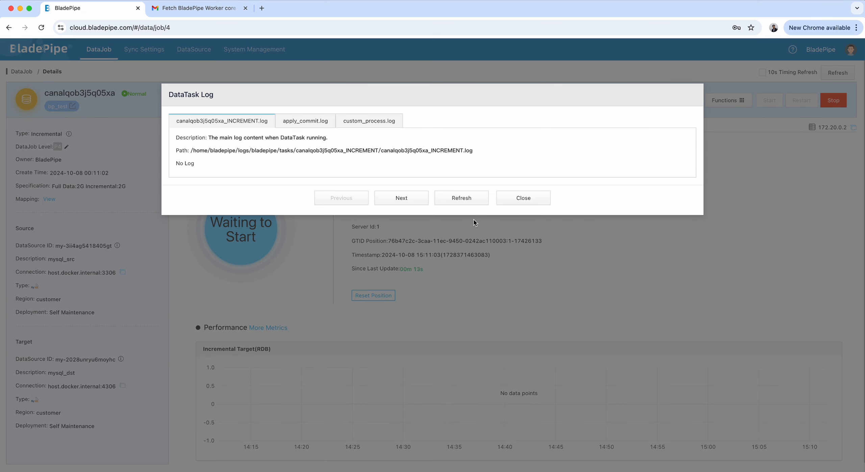
pyautogui.click(473, 196)
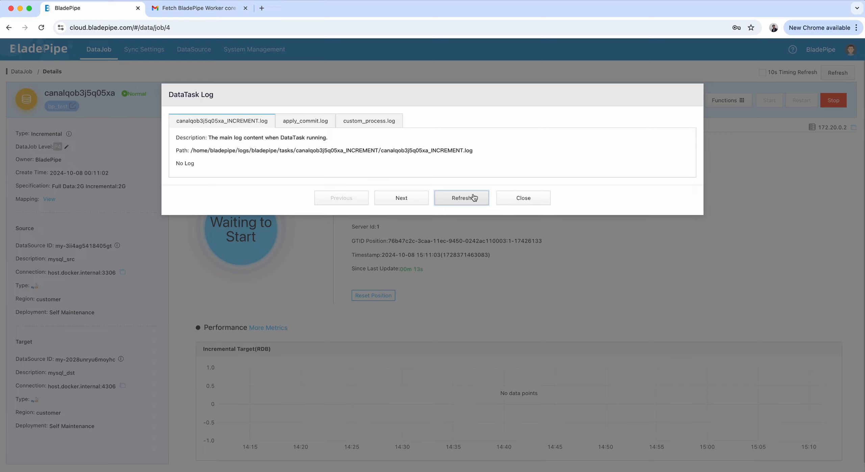
pyautogui.scroll(-15, 473, 193)
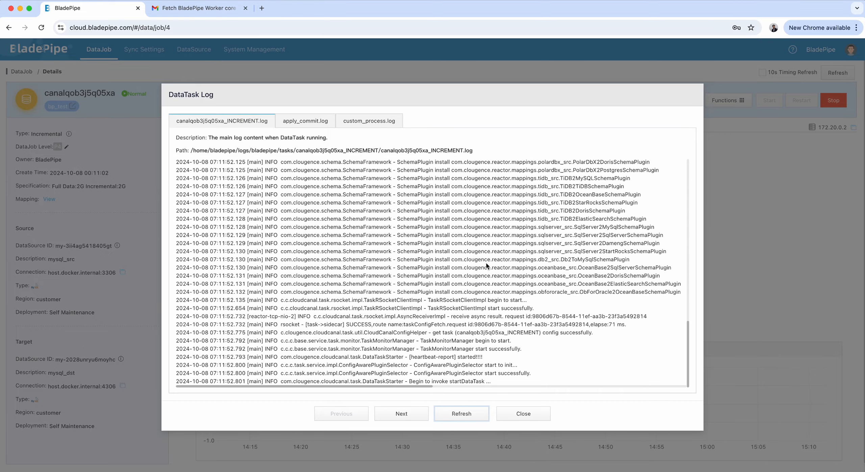
pyautogui.click(468, 411)
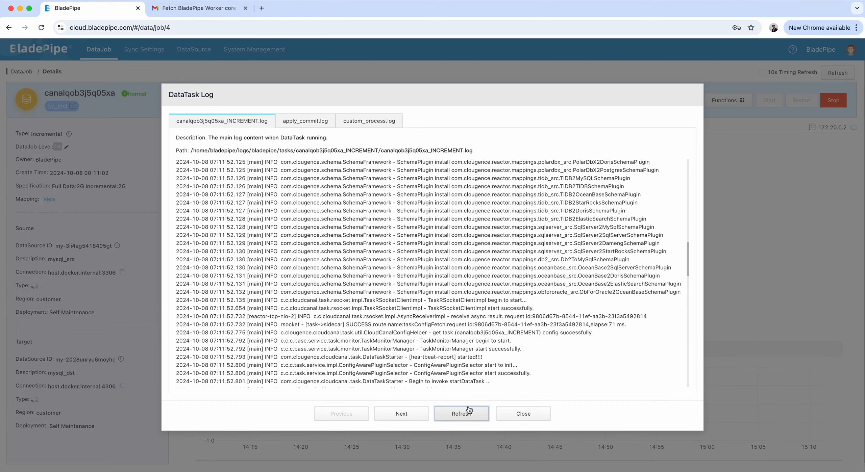
pyautogui.scroll(-15, 477, 349)
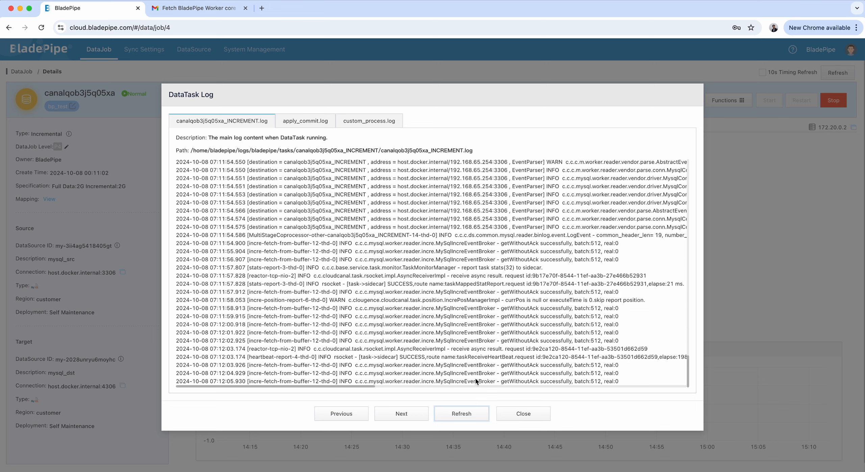
pyautogui.click(461, 413)
pyautogui.scroll(-10, 490, 369)
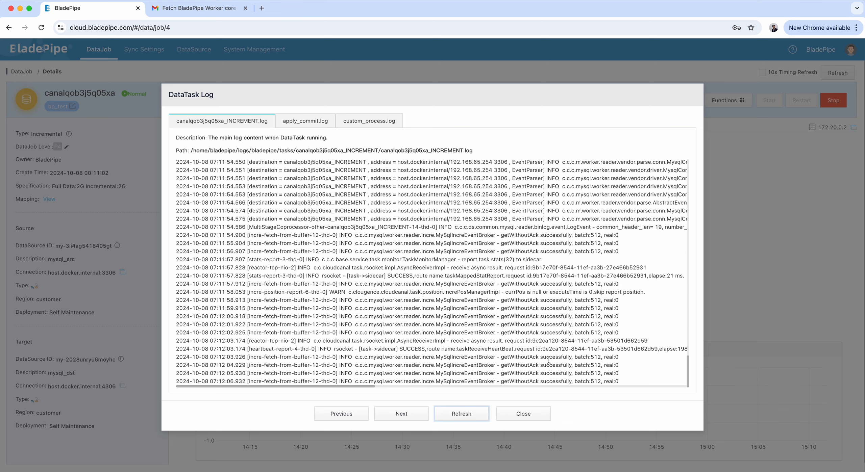
pyautogui.click(523, 414)
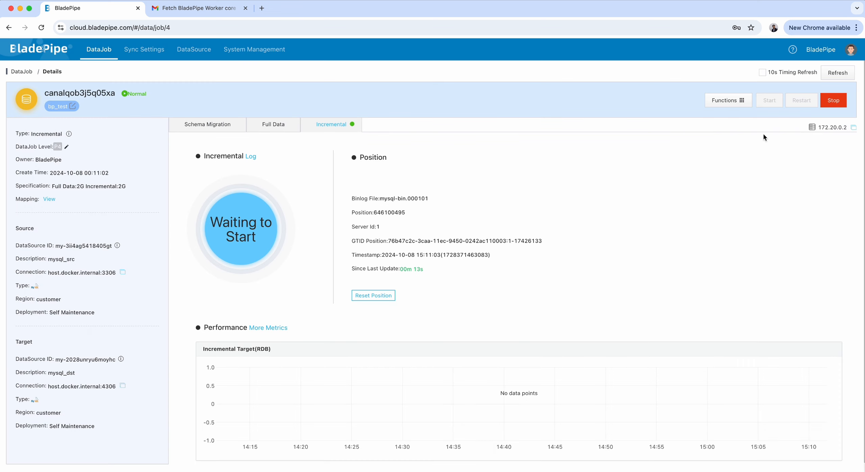
pyautogui.click(838, 73)
# Switch to the terminal's source MySQL session and select the console database.
pyautogui.moveTo(384, 456)
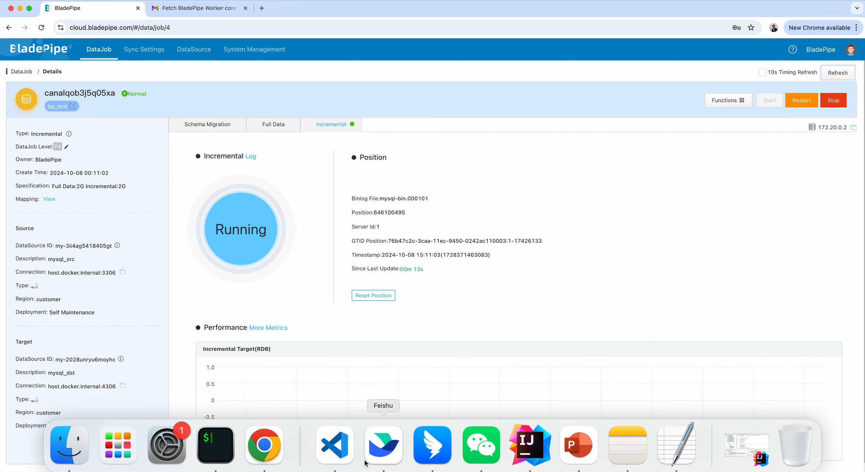
pyautogui.click(216, 453)
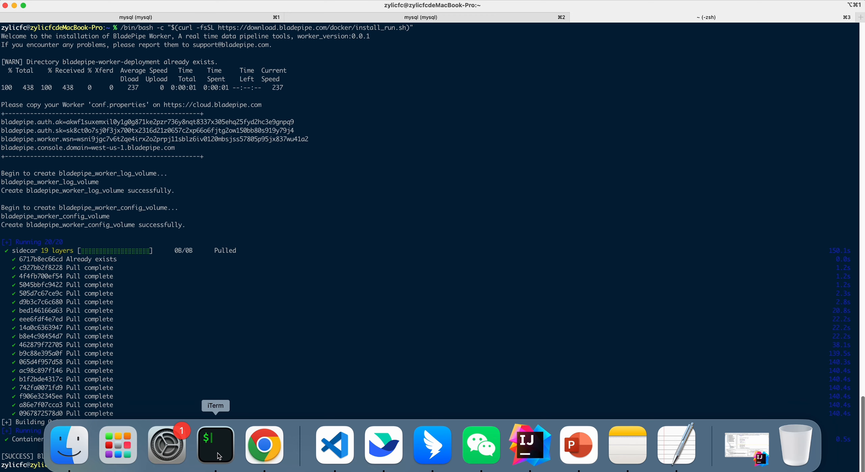
pyautogui.click(71, 20)
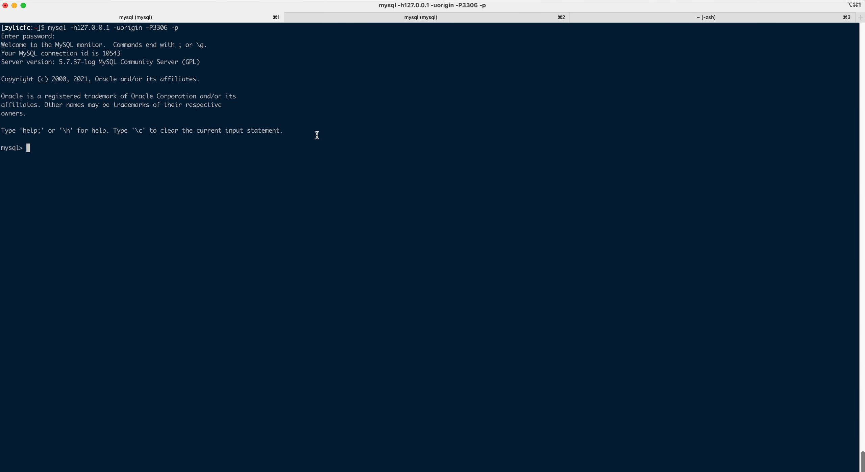
pyautogui.write('use console;')
pyautogui.press('Return')
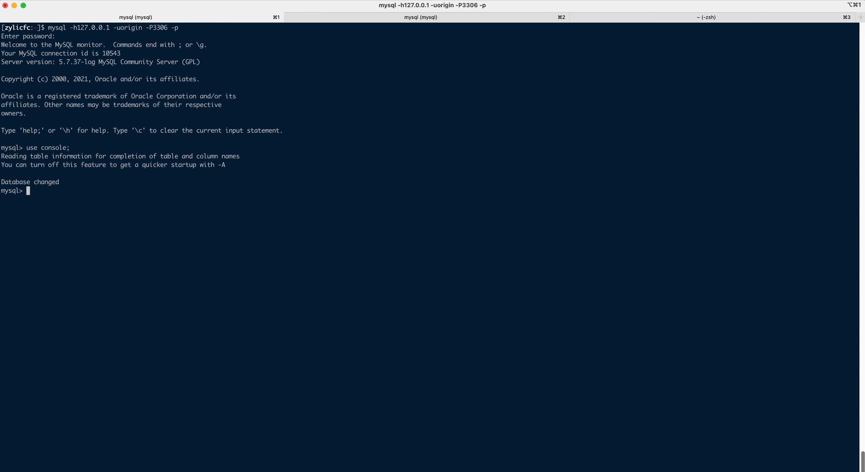
# Run an update on worker_stats setting gmt_create = now() in the source database.
pyautogui.write('update worker_stats set gmt_crate')
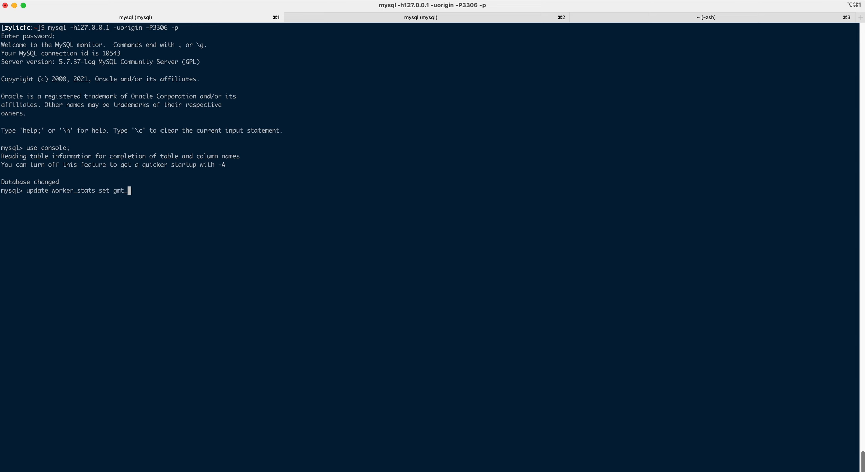
pyautogui.press('BackSpace')
pyautogui.press('BackSpace')
pyautogui.press('BackSpace')
pyautogui.write('eate =now();')
pyautogui.press('Return')
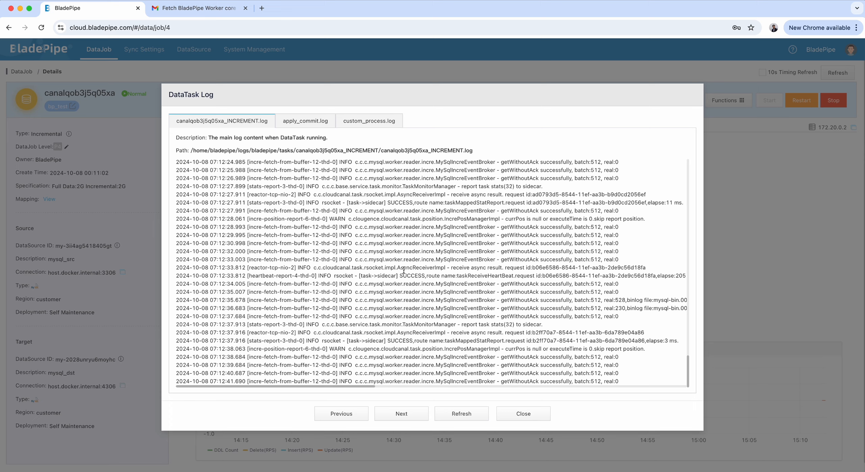
# Review the new entries in the Incremental log, close it, and refresh the job details.
pyautogui.scroll(2, 631, 342)
pyautogui.scroll(-2, 630, 341)
pyautogui.moveTo(639, 308); pyautogui.dragTo(346, 300)
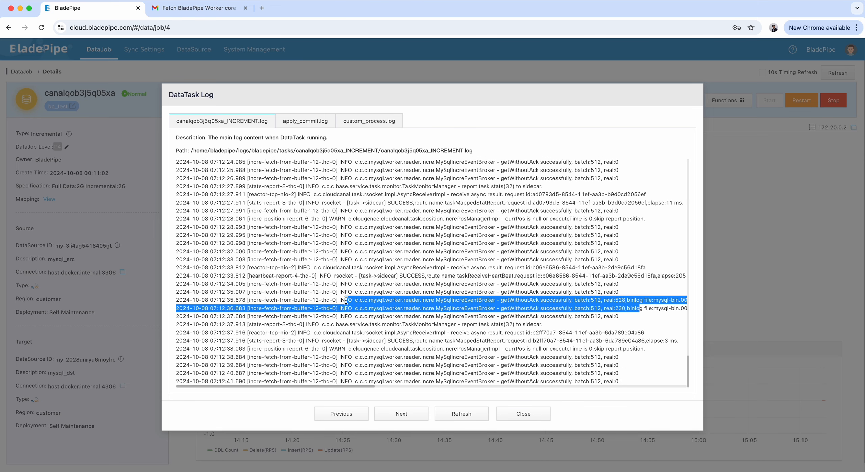
pyautogui.click(506, 415)
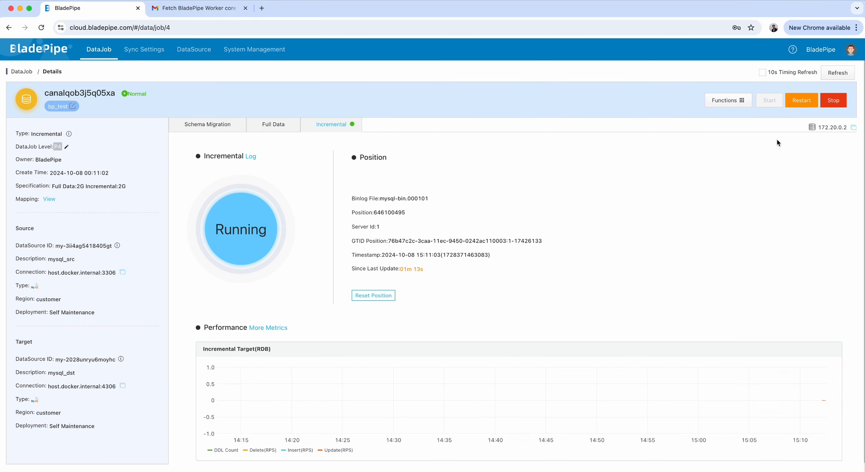
pyautogui.click(839, 75)
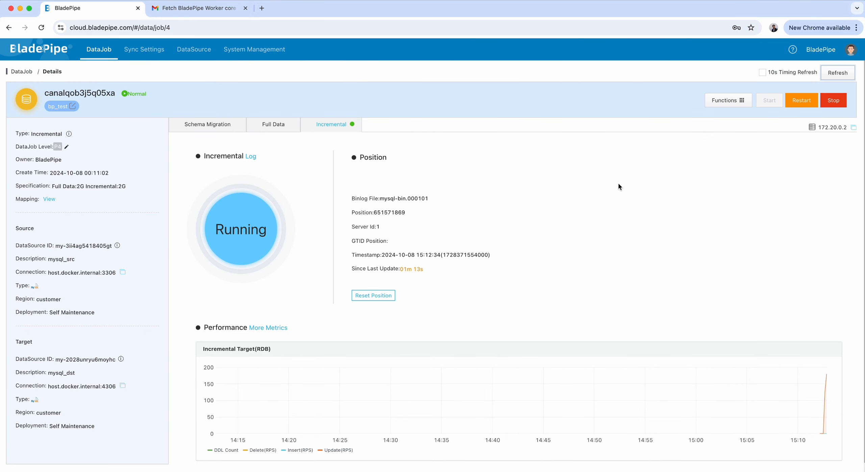